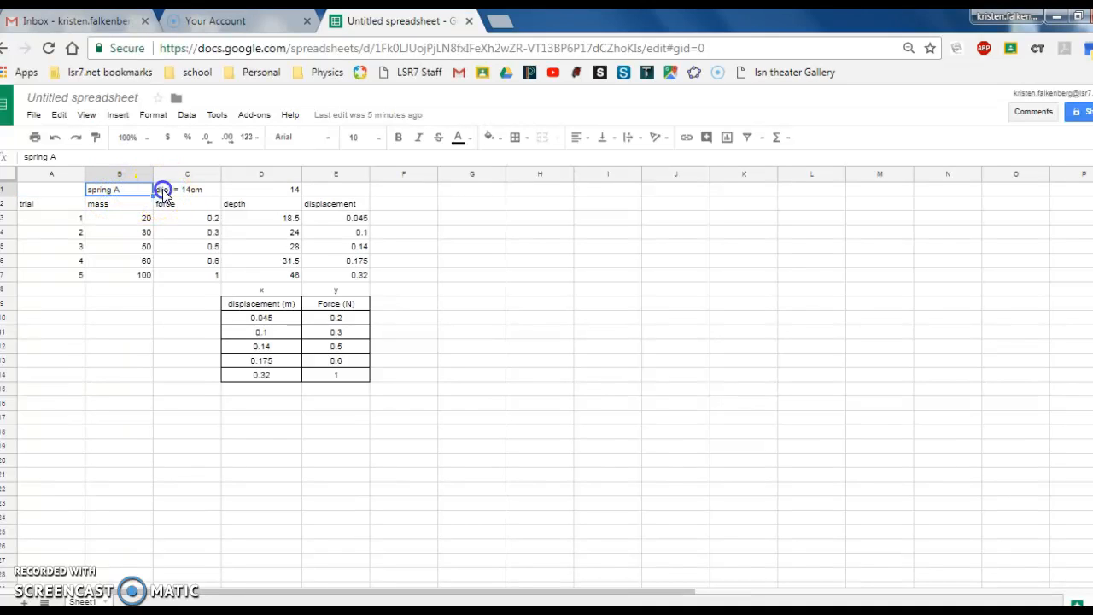
# Step: Review the spring's initial depth label and the mass values of the five trials
pyautogui.click(158, 192)
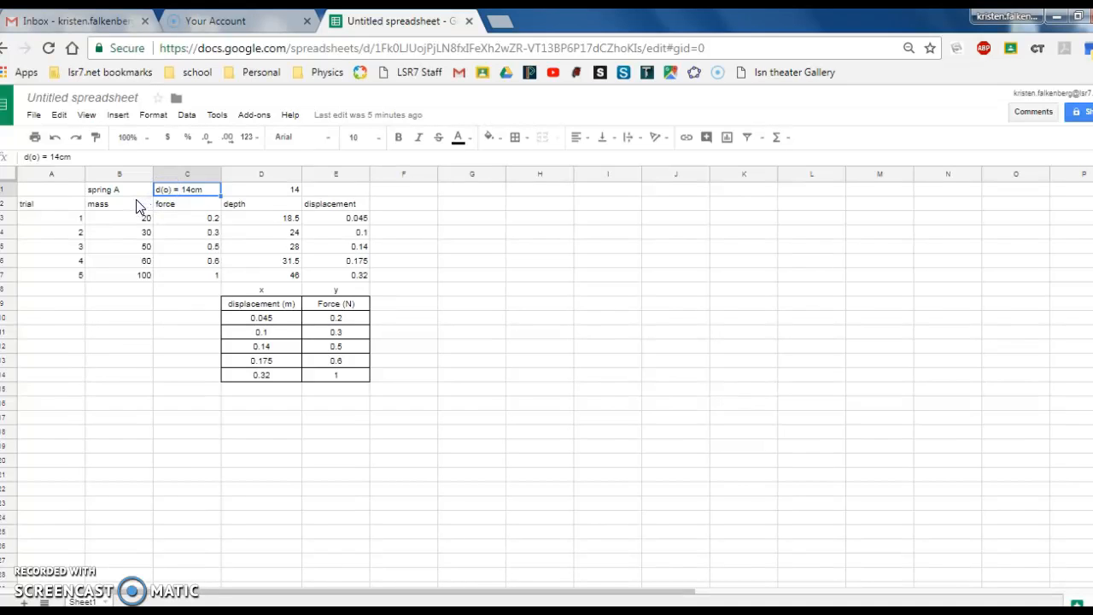
pyautogui.click(137, 218)
pyautogui.click(135, 232)
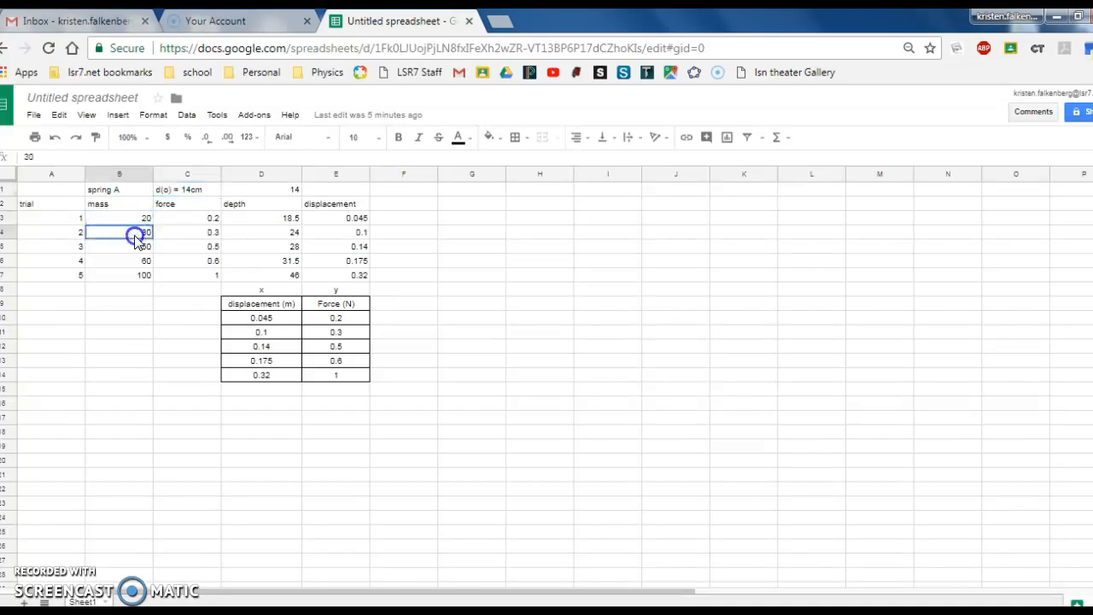
pyautogui.click(135, 246)
pyautogui.click(131, 265)
pyautogui.click(130, 275)
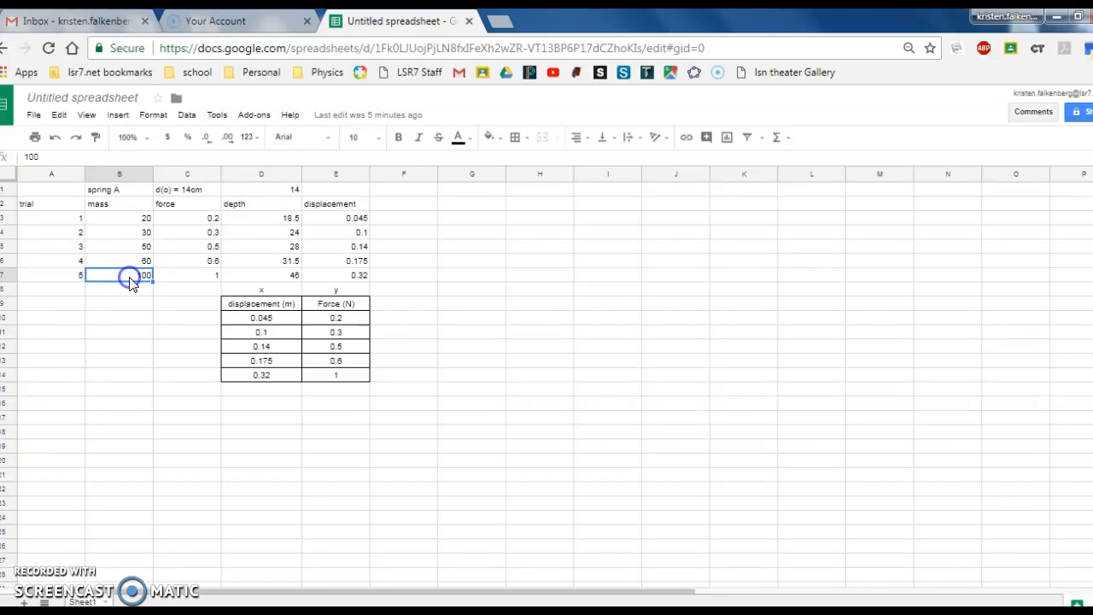
# Step: Add units to the first two measurement headers in row 2, making them "mass (g)" and "force (N)"
pyautogui.click(124, 205)
pyautogui.doubleClick(124, 205)
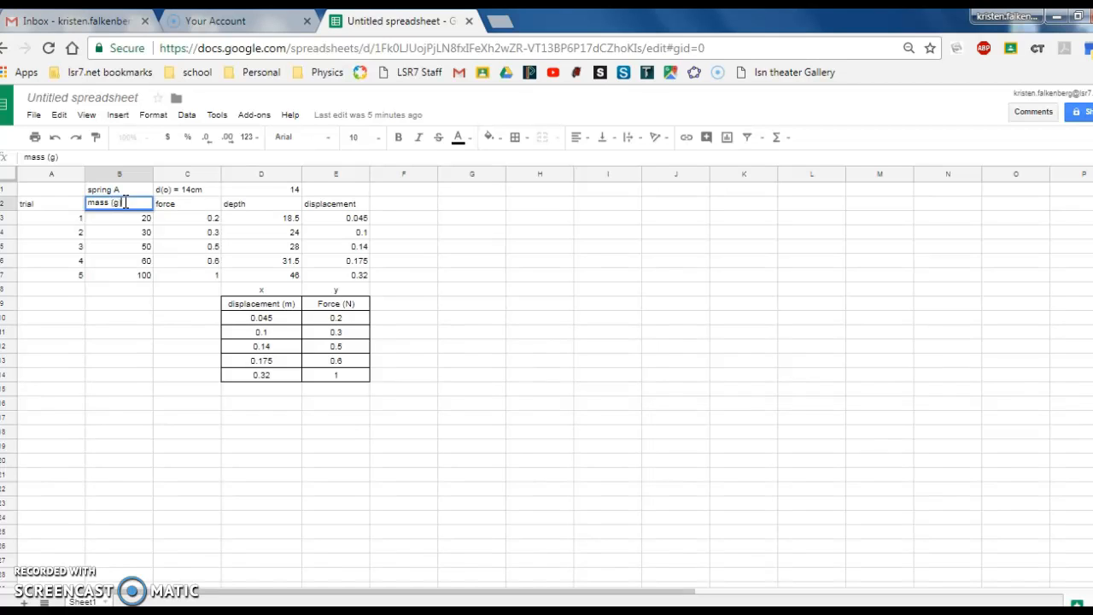
pyautogui.write('(g)')
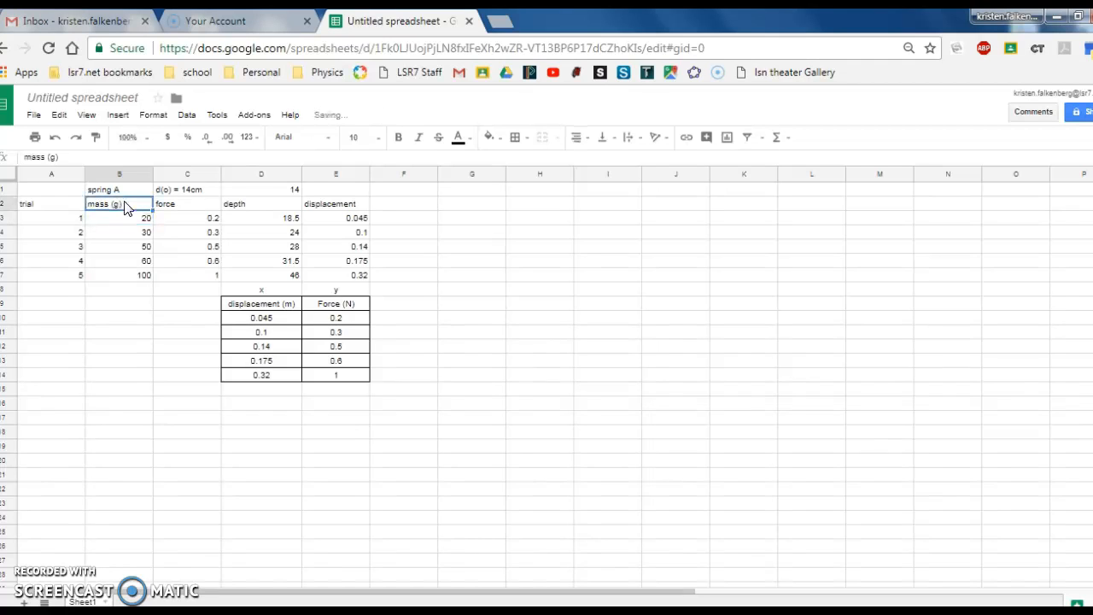
pyautogui.press('Tab')
pyautogui.press('Return')
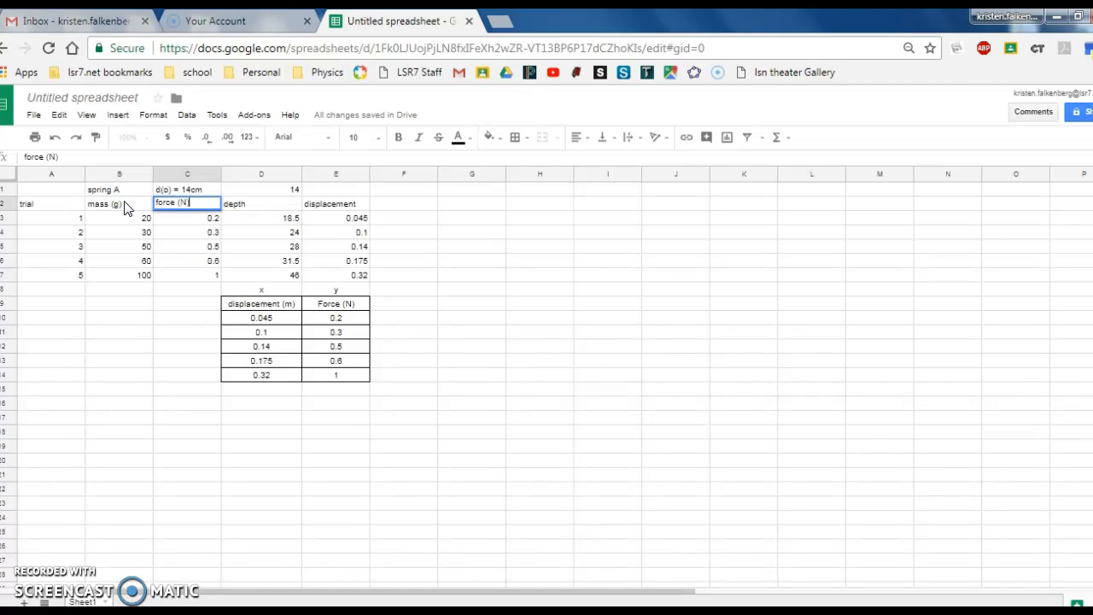
# Step: Add units to the depth and displacement headers in row 2, making them "depth (cm)" and "displacement (m)"
pyautogui.press('Tab')
pyautogui.press('Return')
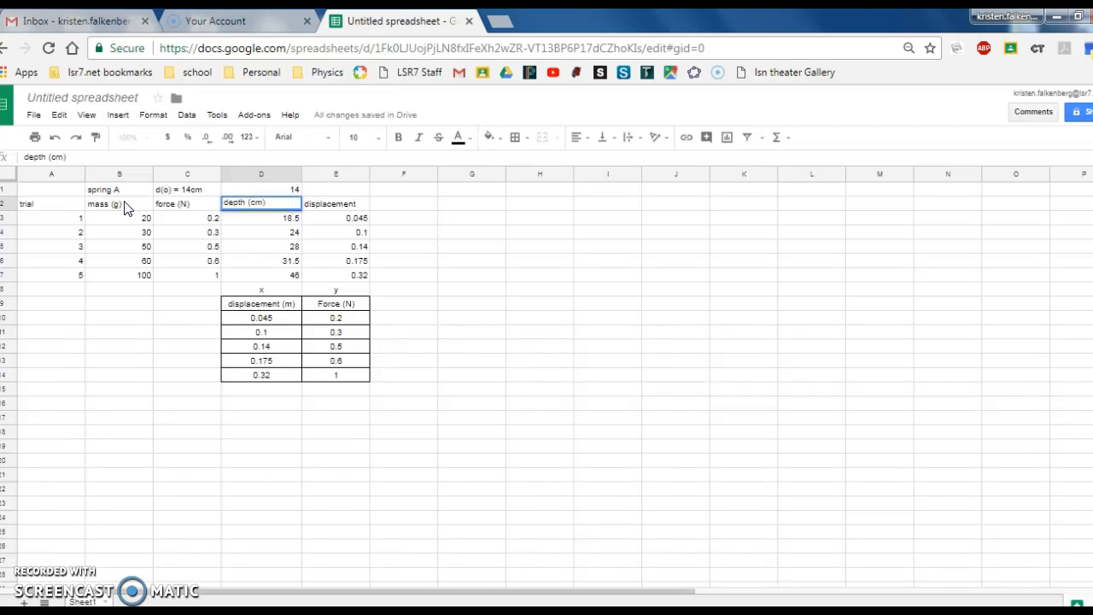
pyautogui.press('Return')
pyautogui.press('Up')
pyautogui.press('Right')
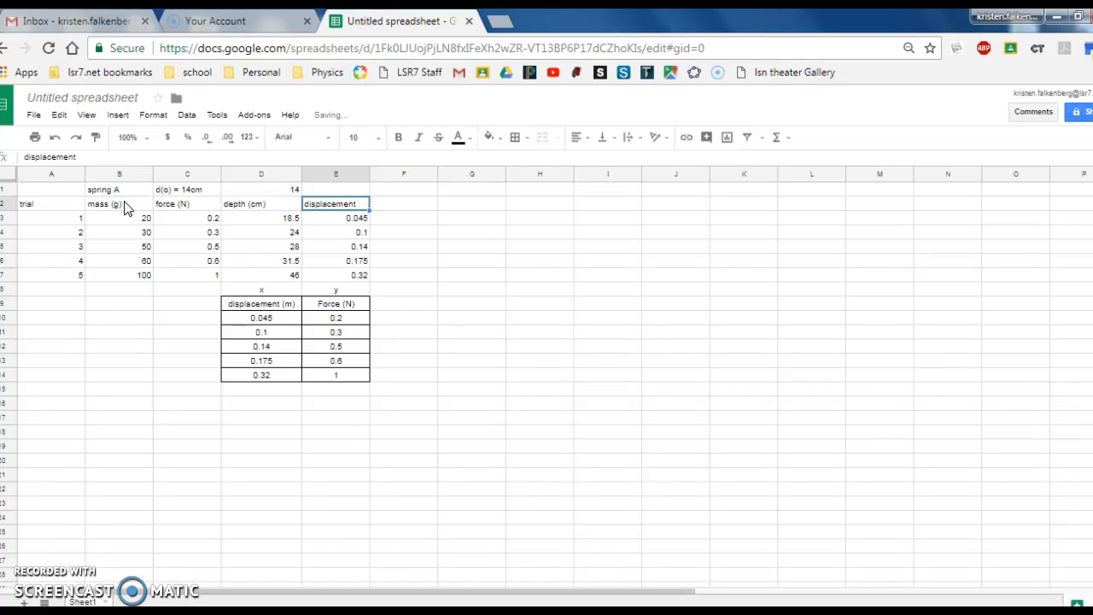
pyautogui.press('Return')
pyautogui.write('(m)')
pyautogui.press('Return')
pyautogui.press('Up')
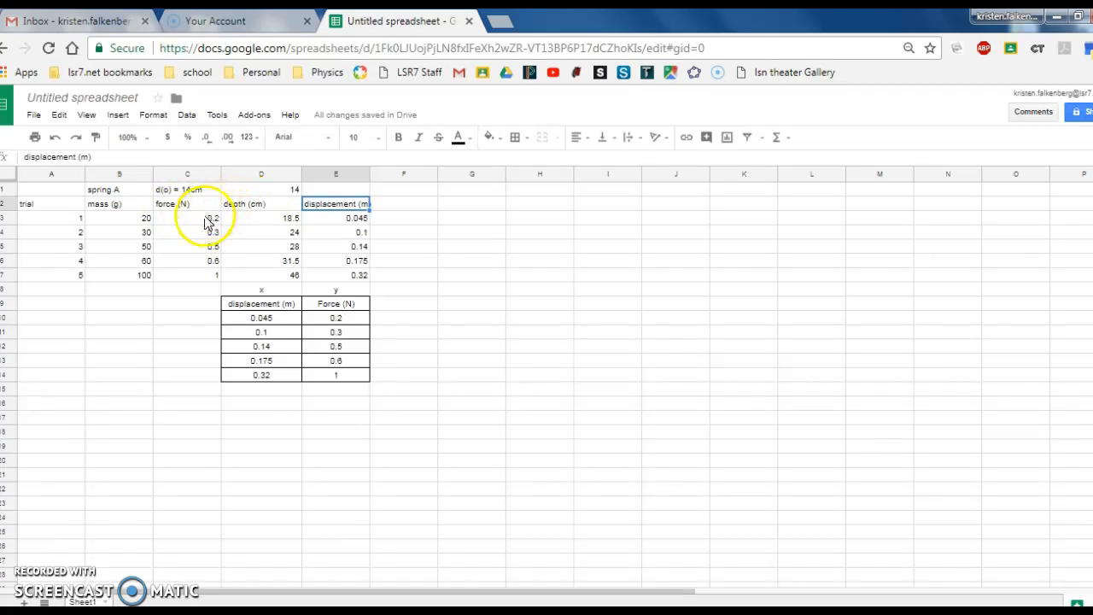
# Step: Examine the x displacement and y force columns of the bordered table, along with the displacement formula for trial 1
pyautogui.click(265, 305)
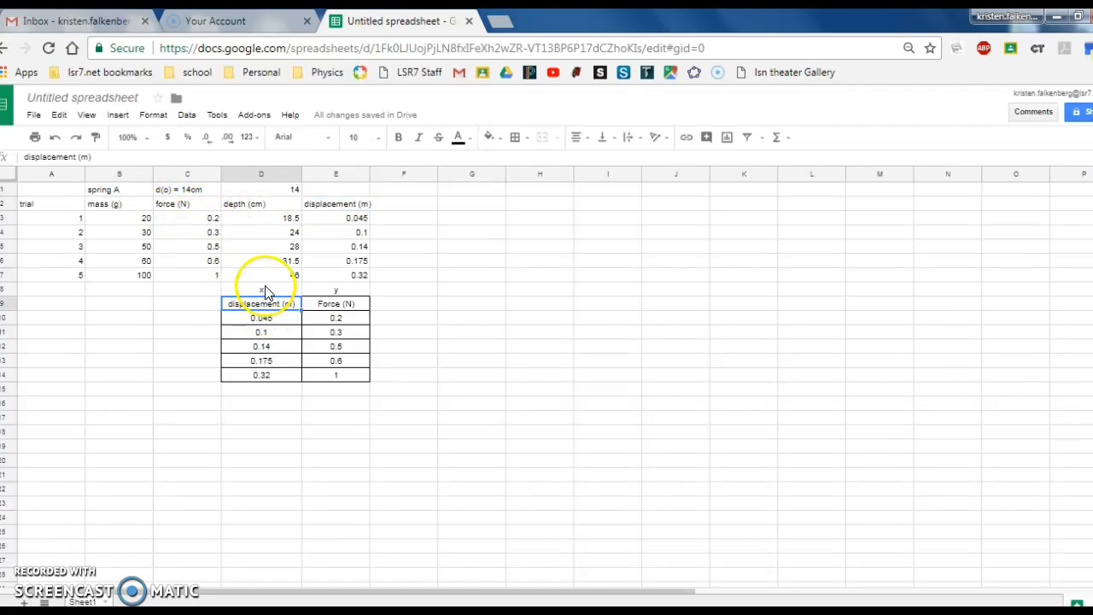
pyautogui.click(265, 291)
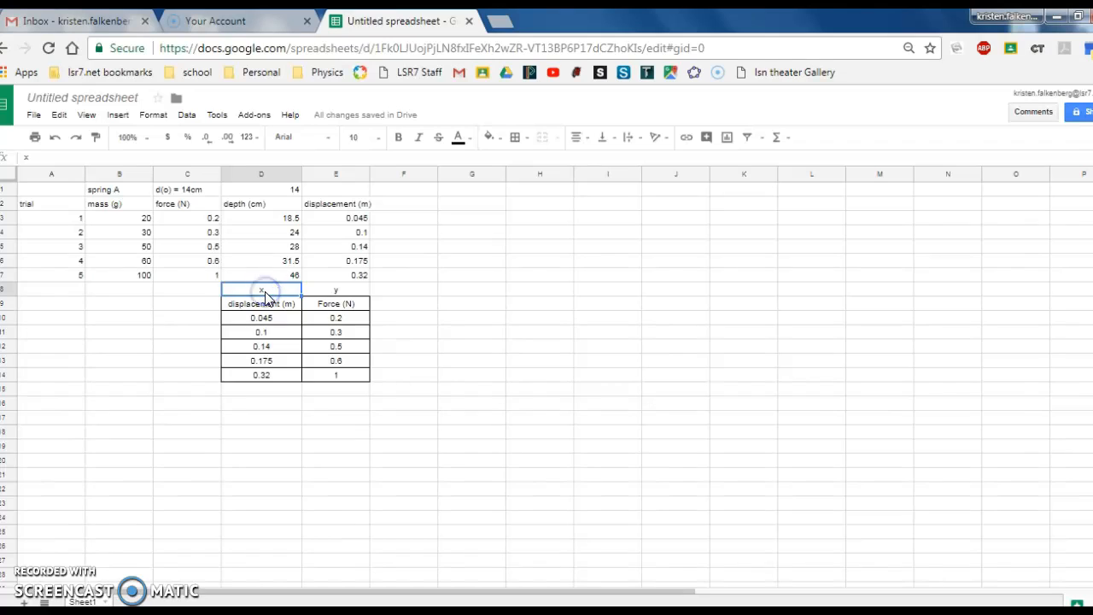
pyautogui.click(263, 305)
pyautogui.click(261, 317)
pyautogui.click(262, 333)
pyautogui.click(262, 346)
pyautogui.click(262, 361)
pyautogui.click(263, 373)
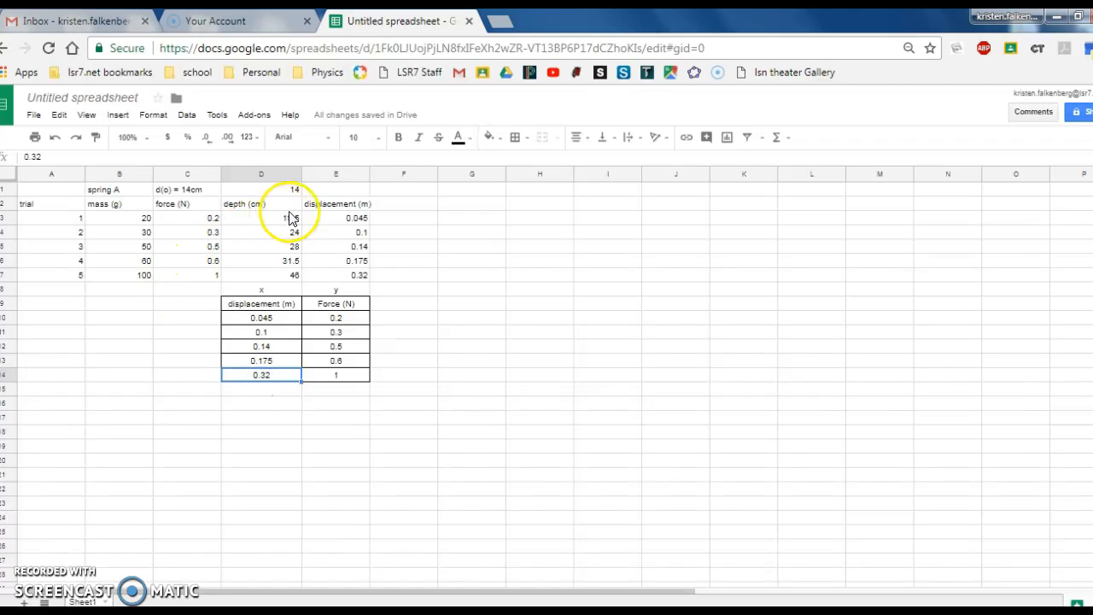
pyautogui.click(350, 219)
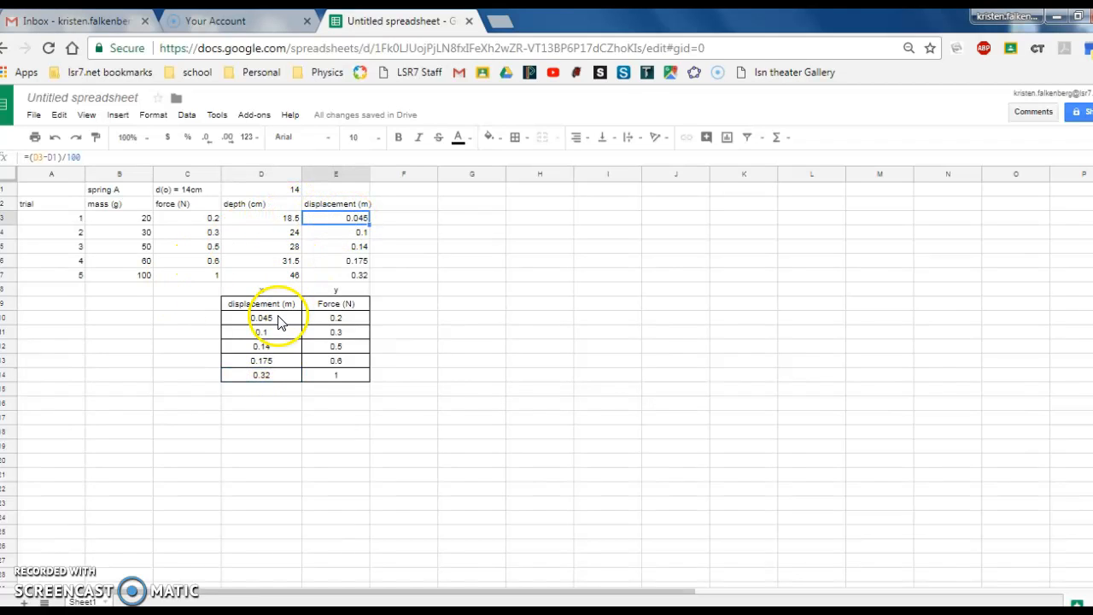
pyautogui.click(332, 308)
pyautogui.click(333, 319)
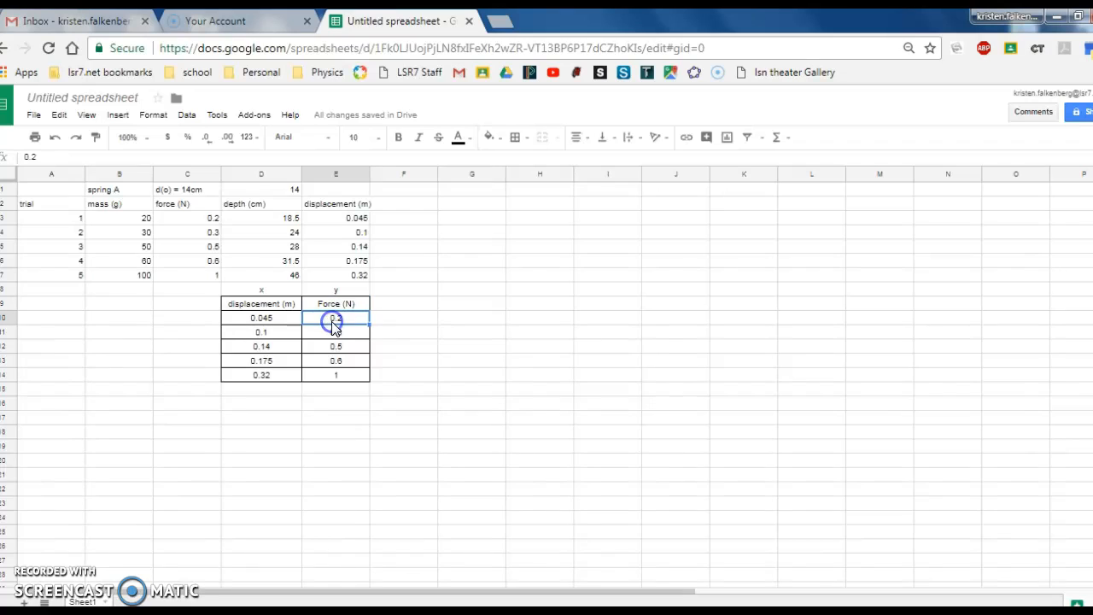
pyautogui.click(339, 334)
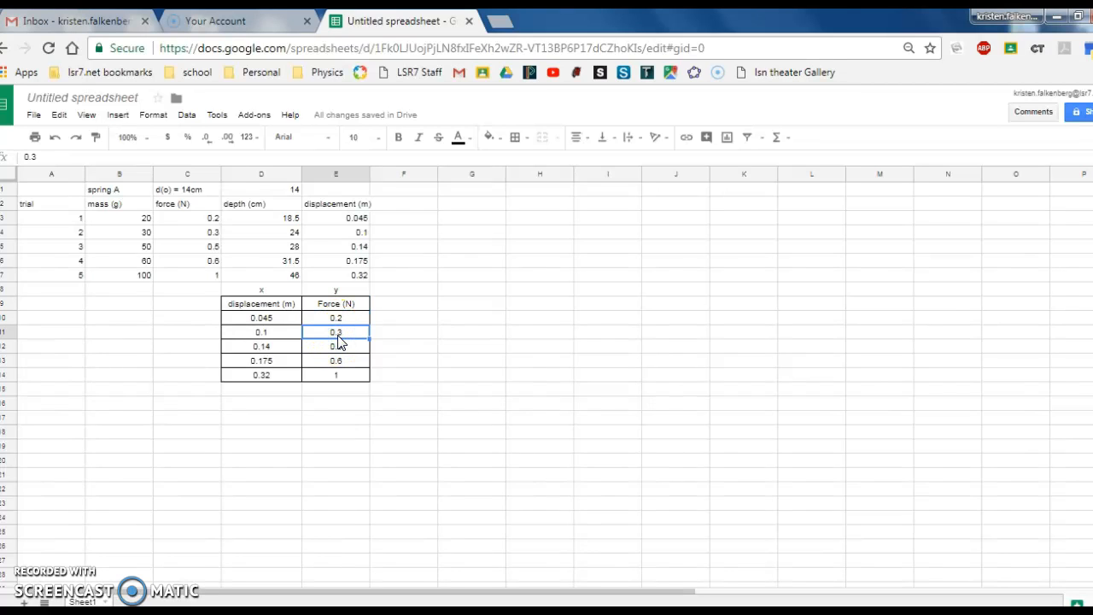
# Step: Insert a chart from the bordered displacement and force table, D9:E14, and place it beside the data so no cells are covered
pyautogui.moveTo(283, 304); pyautogui.dragTo(333, 383)
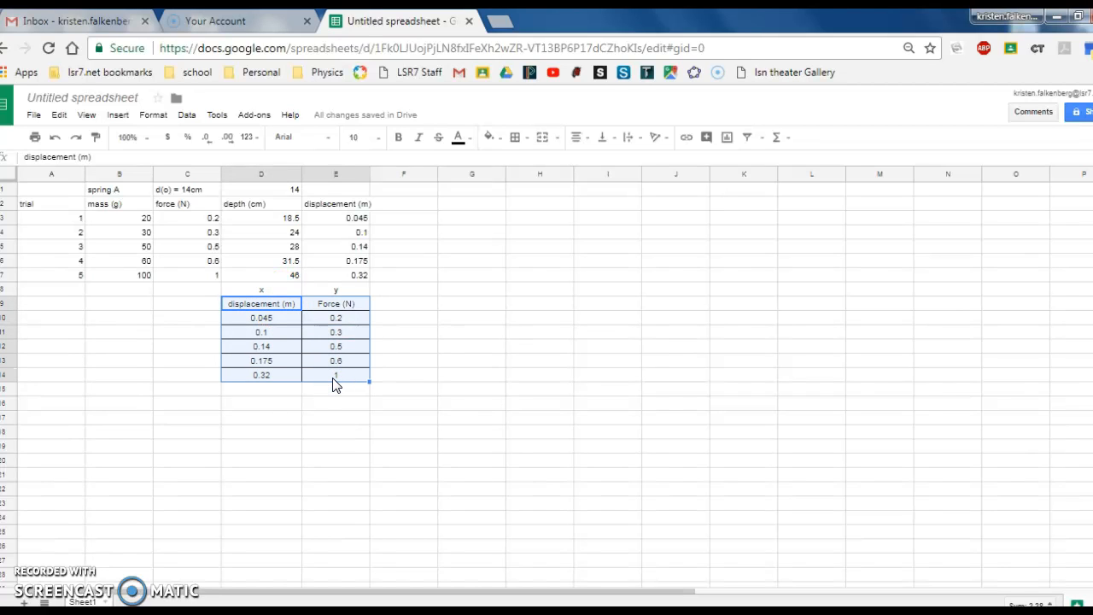
pyautogui.click(119, 116)
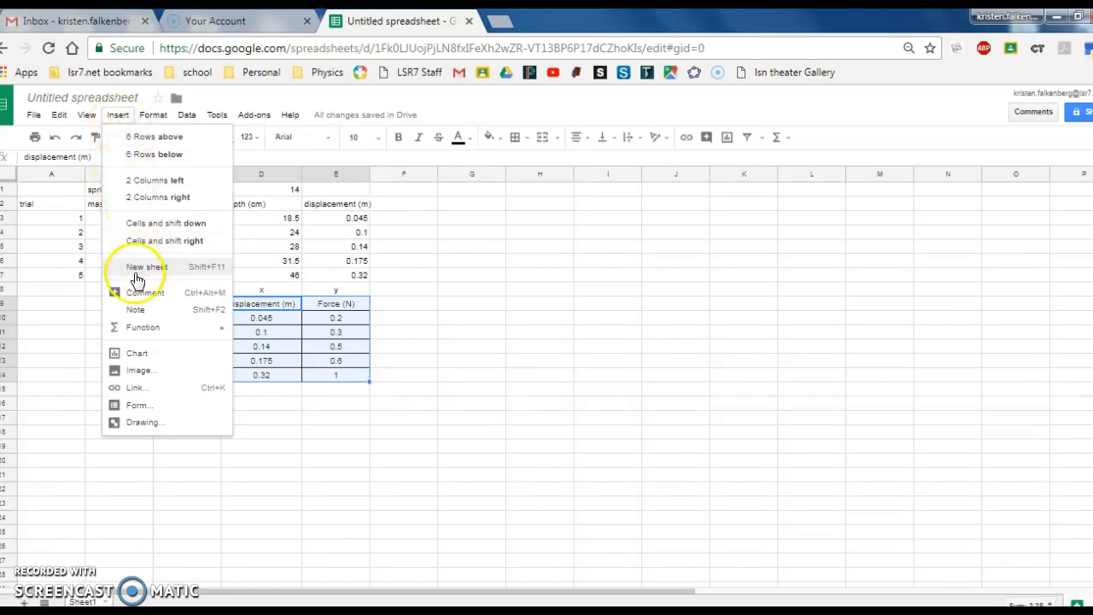
pyautogui.click(143, 361)
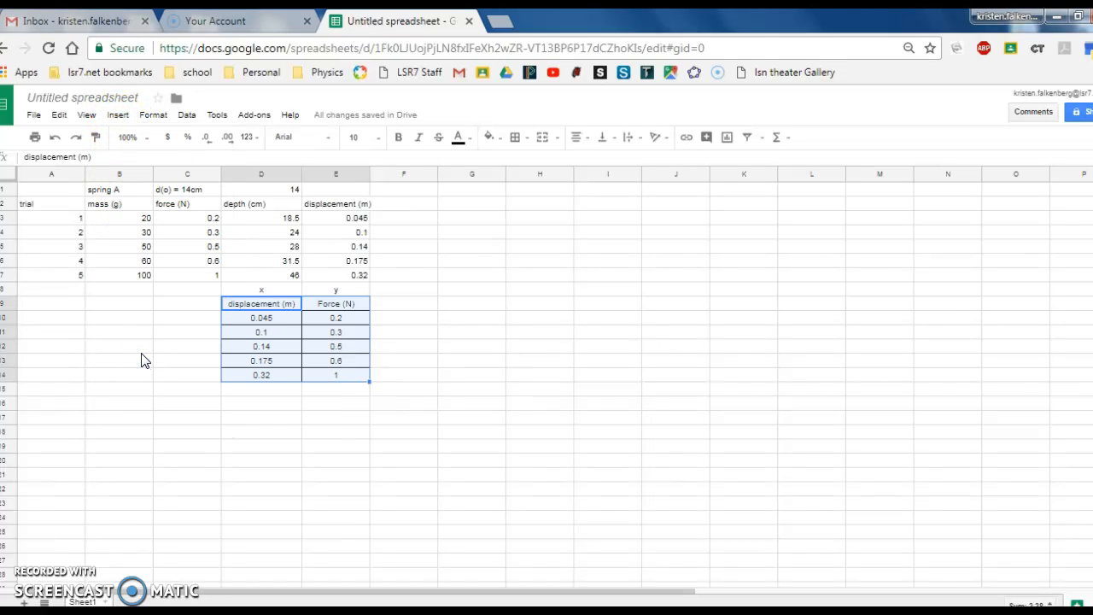
pyautogui.click(410, 257)
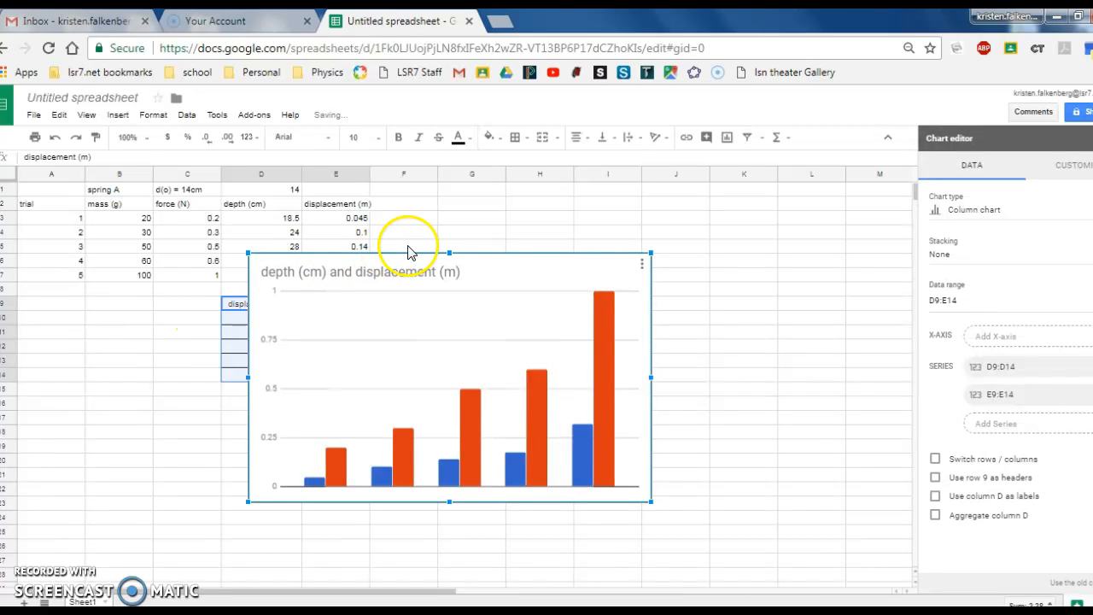
pyautogui.moveTo(410, 257); pyautogui.dragTo(574, 229)
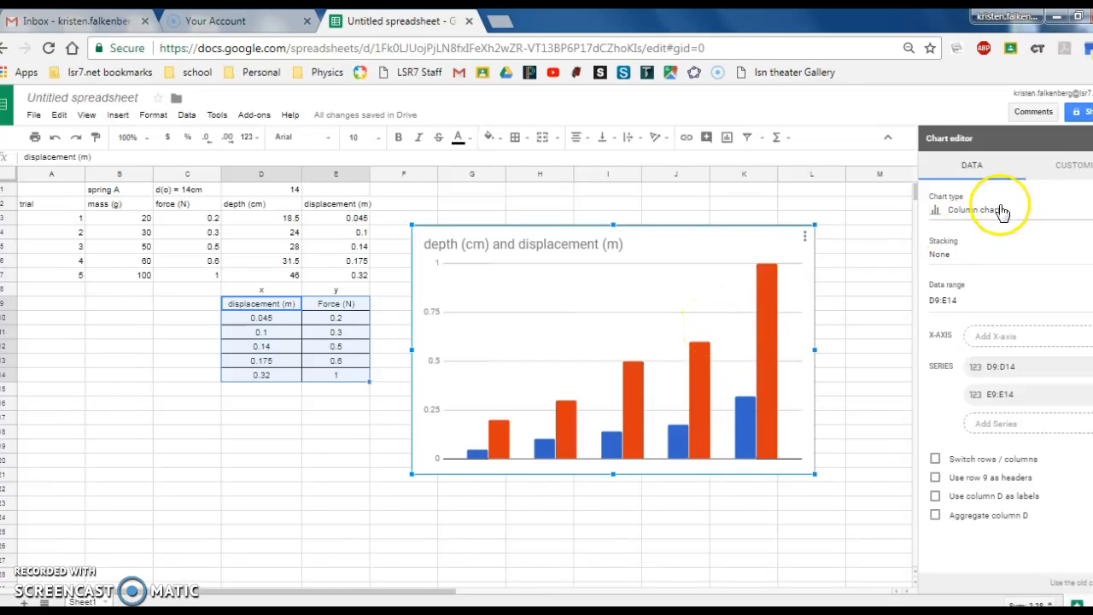
# Step: Change the chart type from column to Scatter chart
pyautogui.click(951, 215)
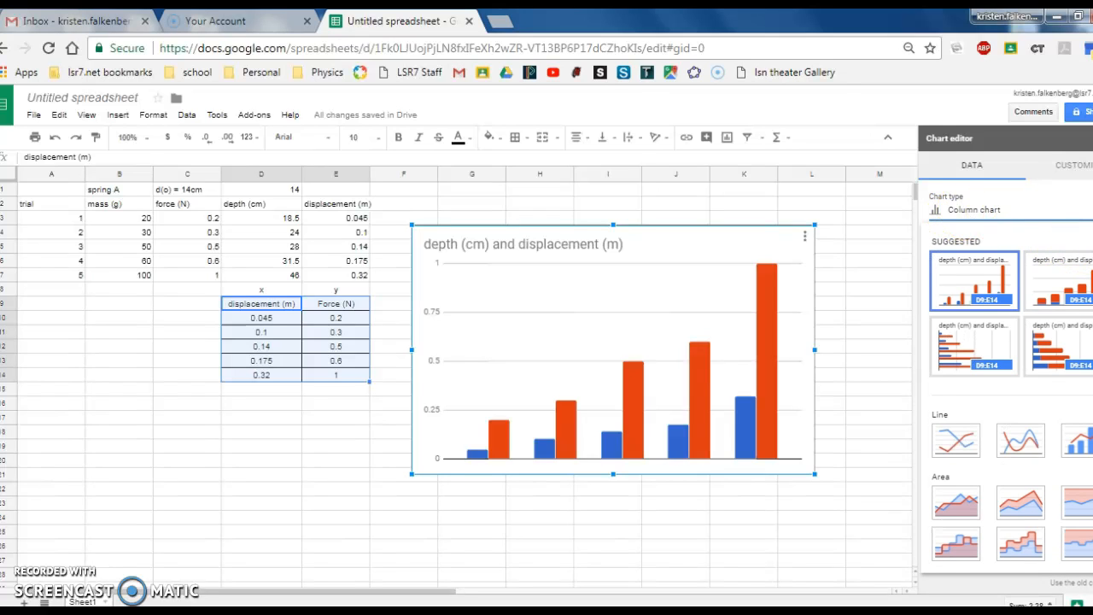
pyautogui.scroll(-10, 958, 397)
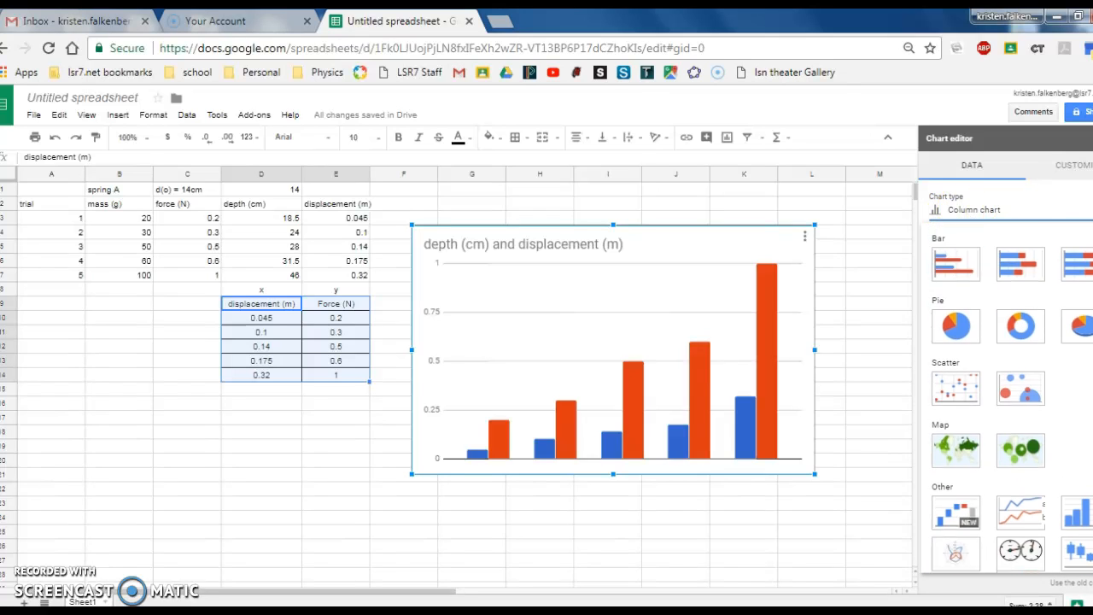
pyautogui.click(956, 388)
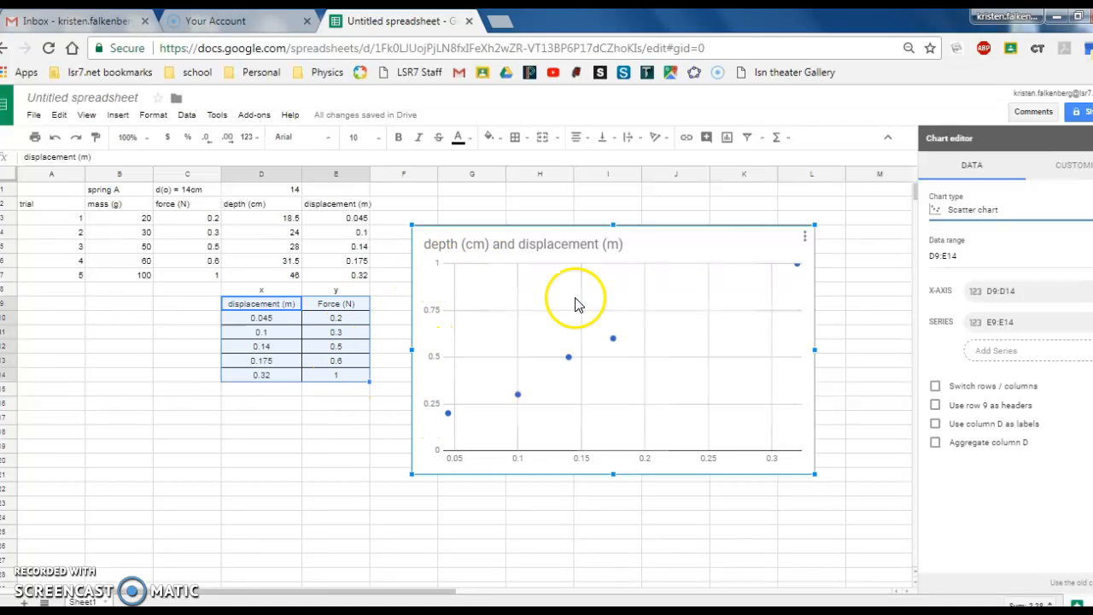
# Step: Set the chart title to "Force vs. displacement"
pyautogui.click(1060, 168)
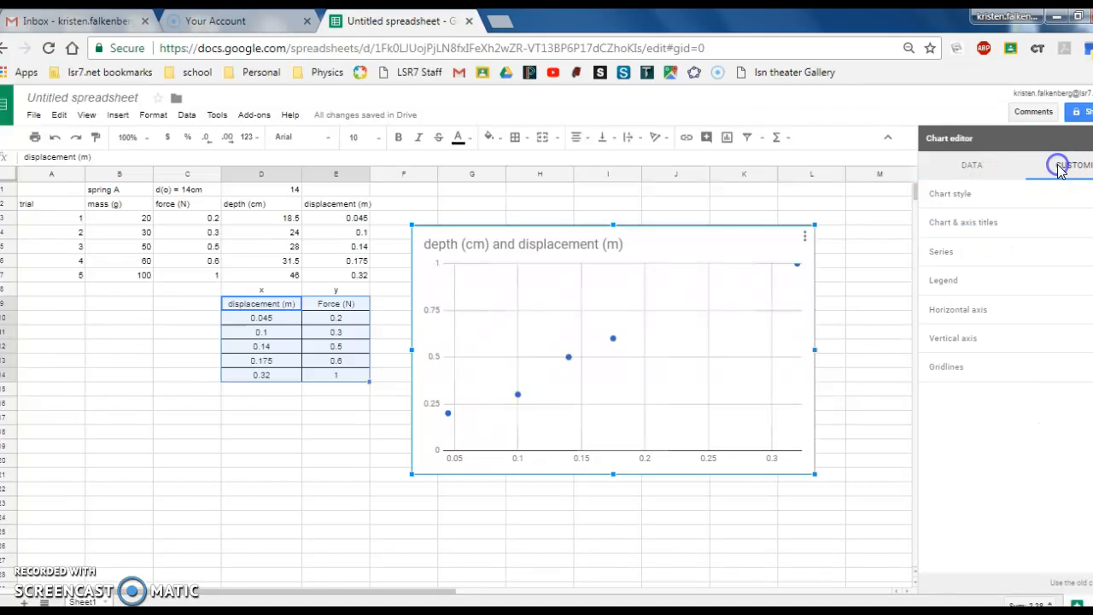
pyautogui.click(968, 198)
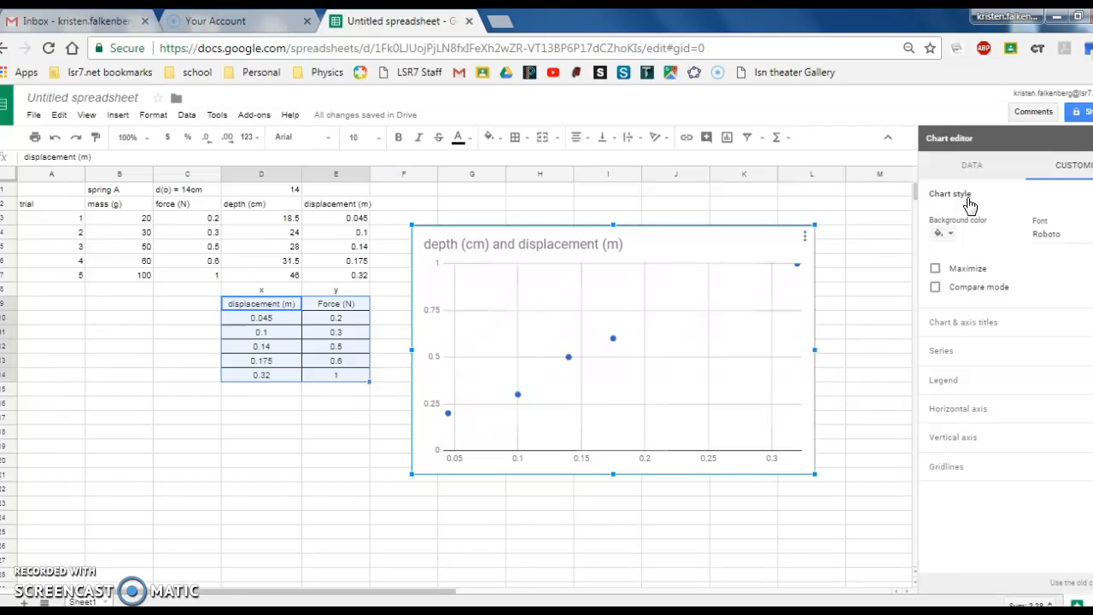
pyautogui.click(968, 199)
pyautogui.click(965, 223)
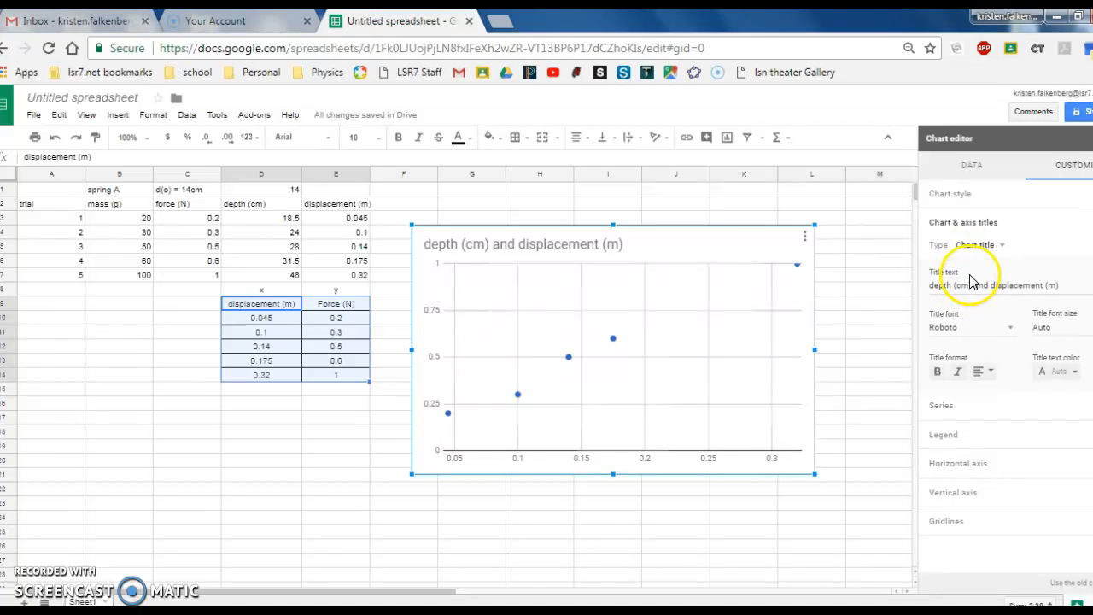
pyautogui.click(934, 287)
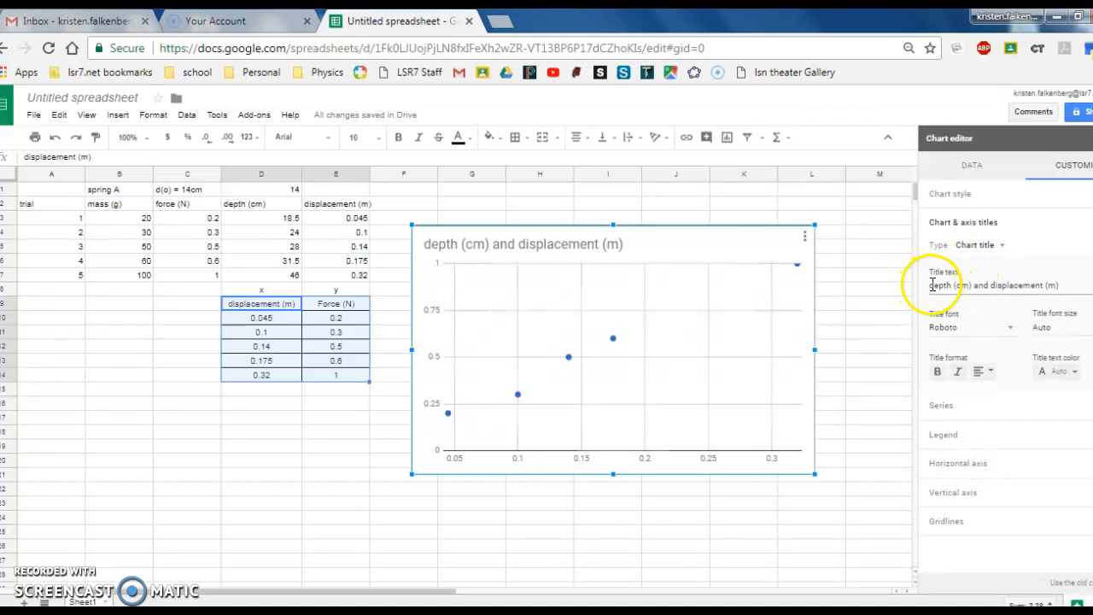
pyautogui.hotkey('ctrl', 'shift', 'Right')
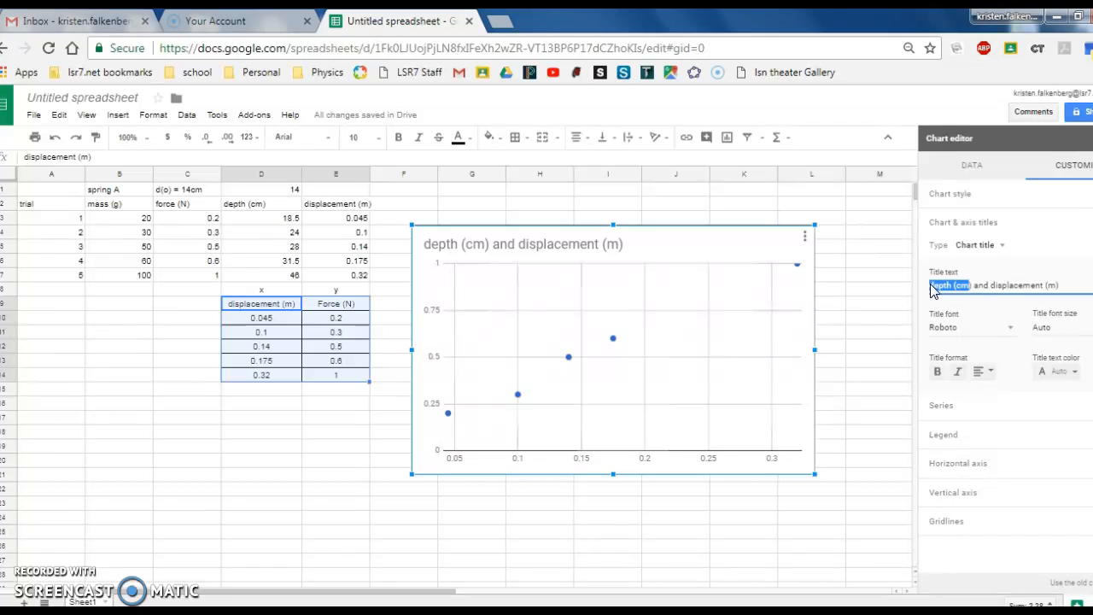
pyautogui.hotkey('ctrl', 'shift', 'Right')
pyautogui.hotkey('ctrl', 'shift', 'Right')
pyautogui.press('BackSpace')
pyautogui.write('force v')
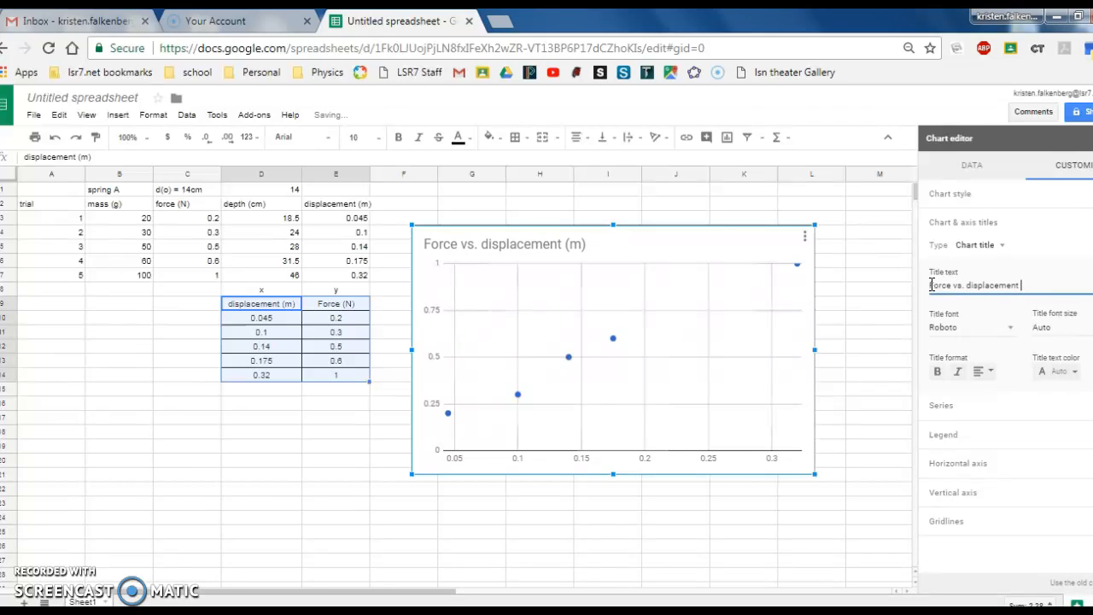
# Step: Set the chart's horizontal axis title to "displacement (m)"
pyautogui.click(978, 247)
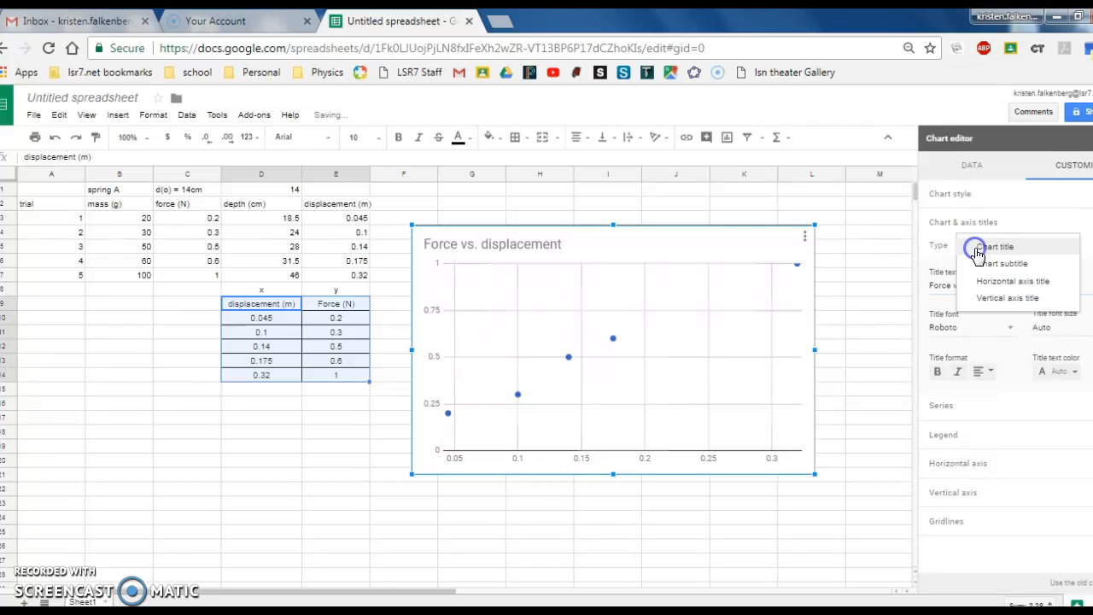
pyautogui.click(978, 281)
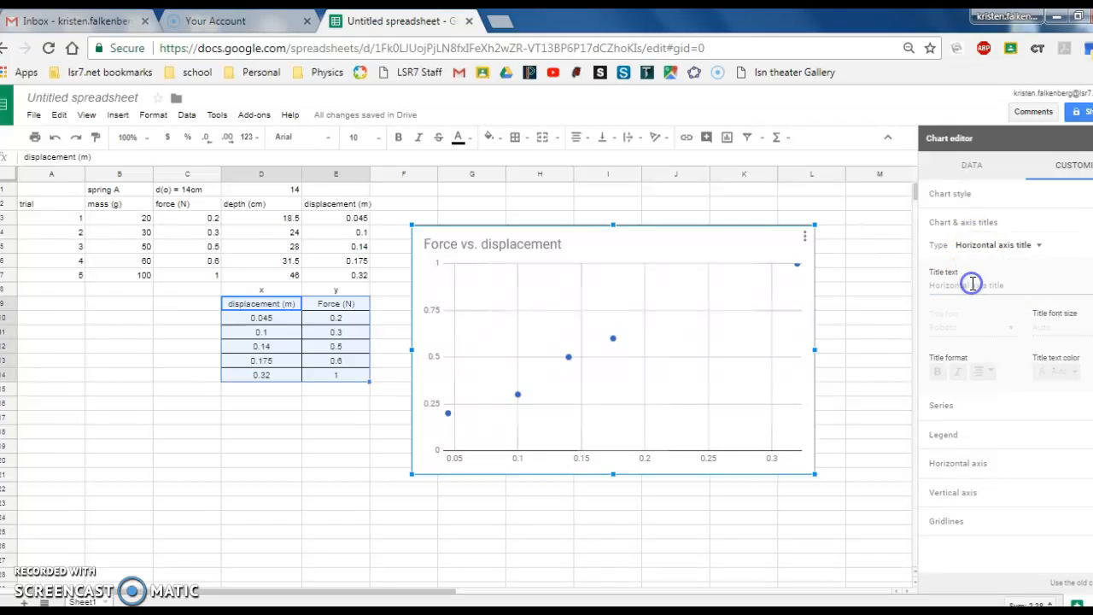
pyautogui.click(940, 291)
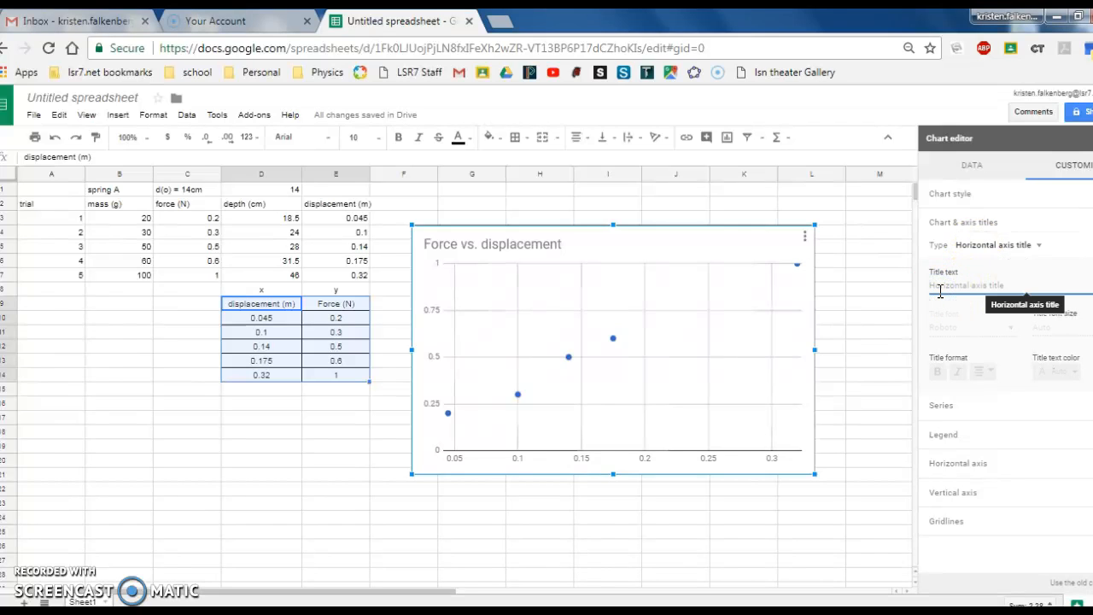
pyautogui.write('displacement (m')
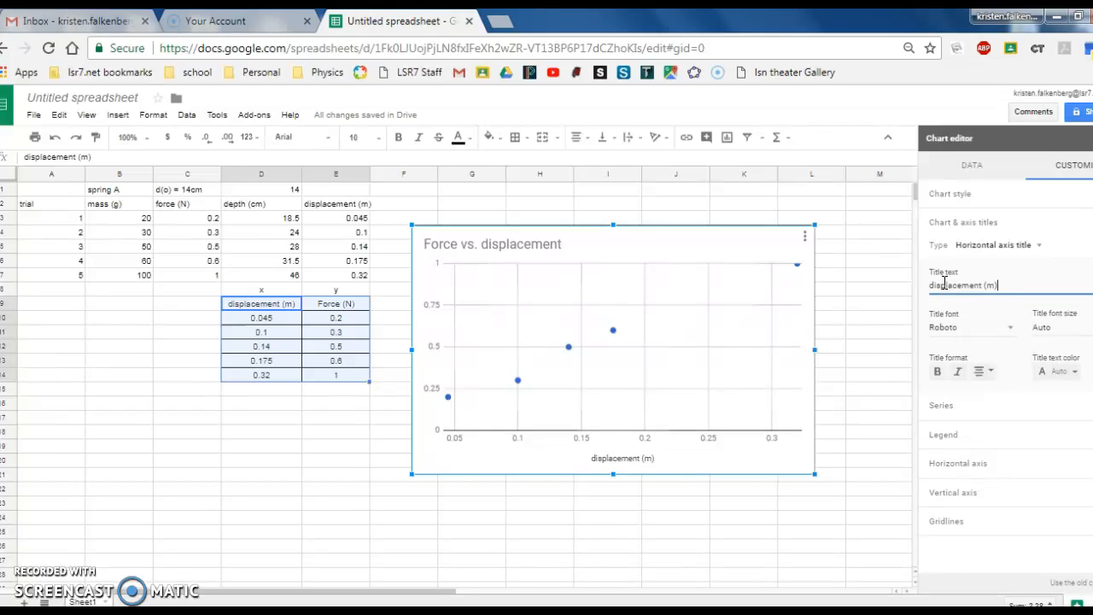
# Step: Set the chart's vertical axis title to "Force (N)"
pyautogui.click(970, 245)
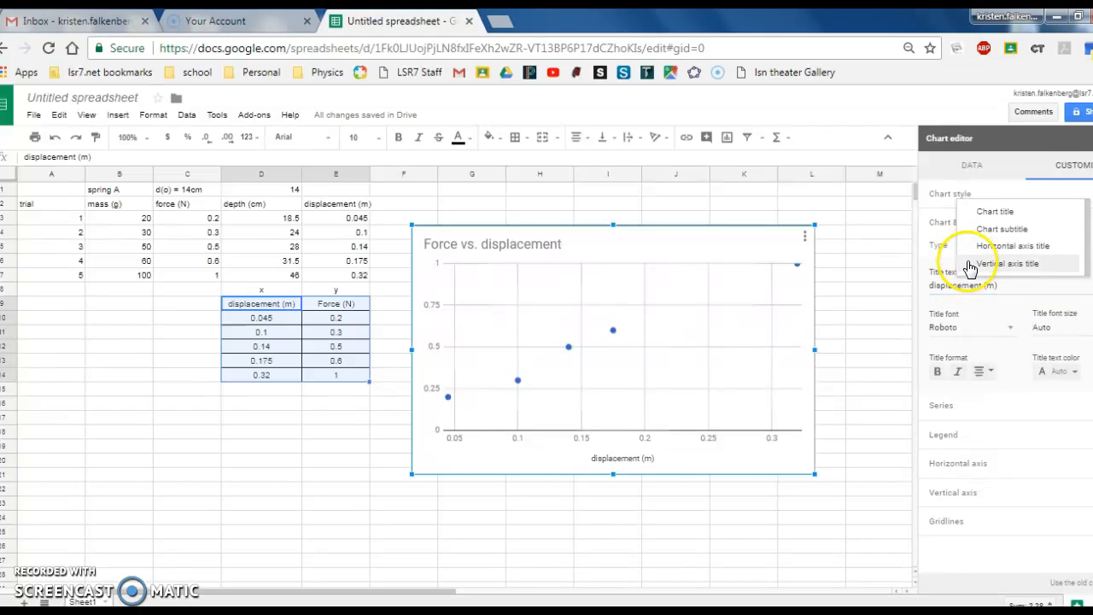
pyautogui.click(970, 264)
pyautogui.click(949, 287)
pyautogui.write('Force (N')
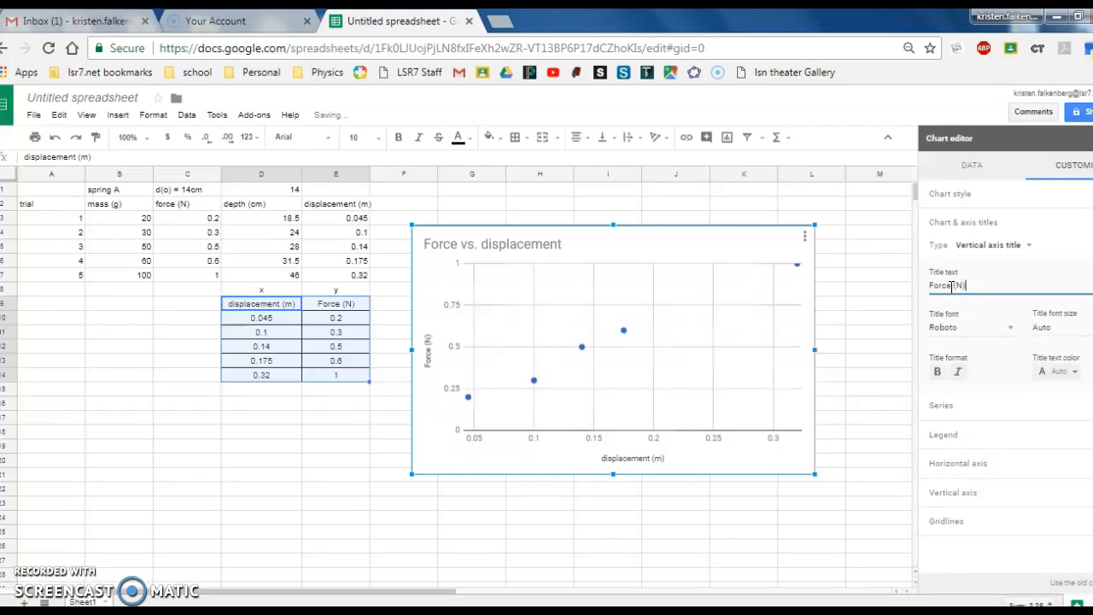
# Step: Add a trendline to the scatter chart's data series and set its label to Use Equation
pyautogui.click(964, 305)
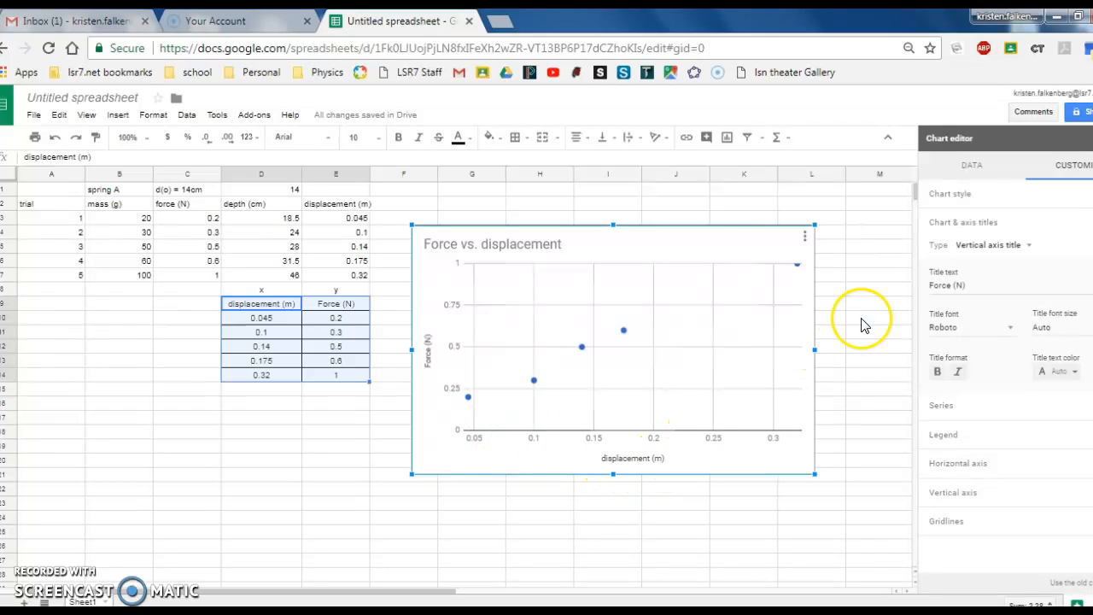
pyautogui.click(962, 222)
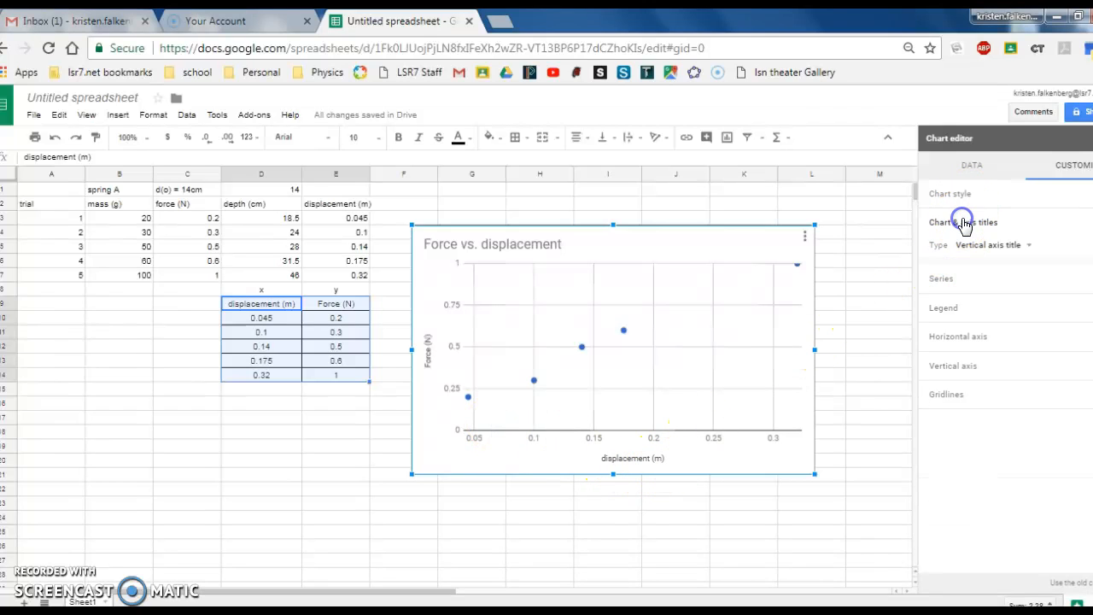
pyautogui.click(943, 254)
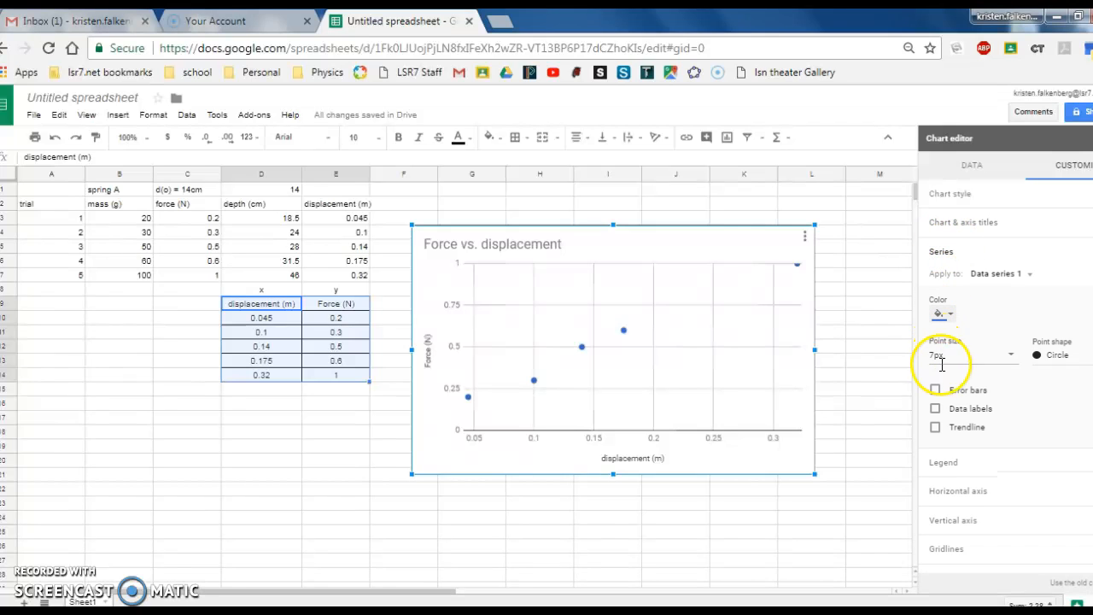
pyautogui.click(936, 428)
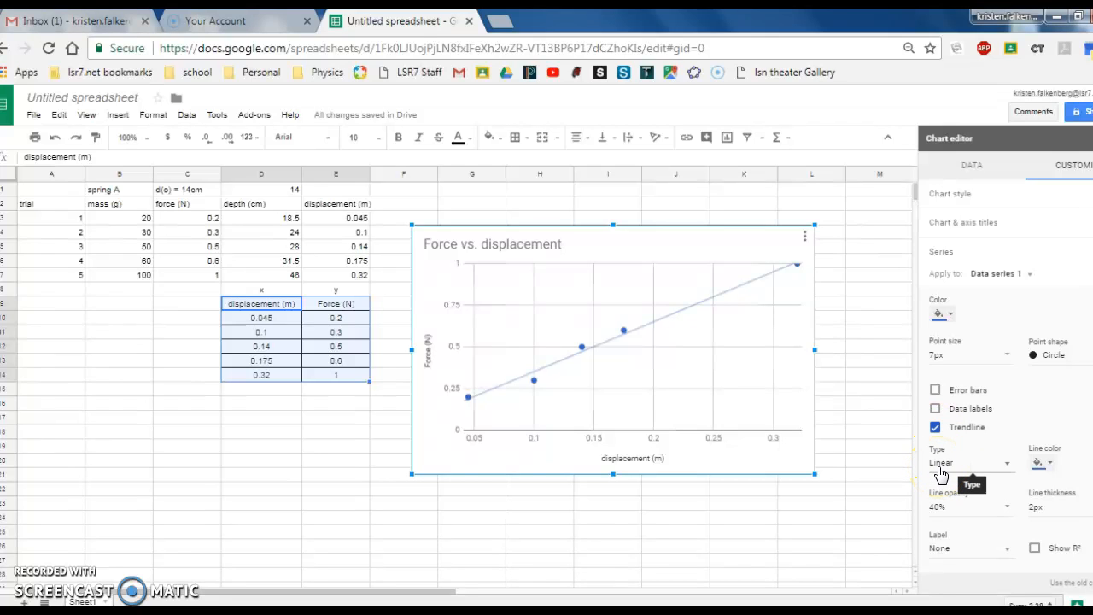
pyautogui.click(943, 548)
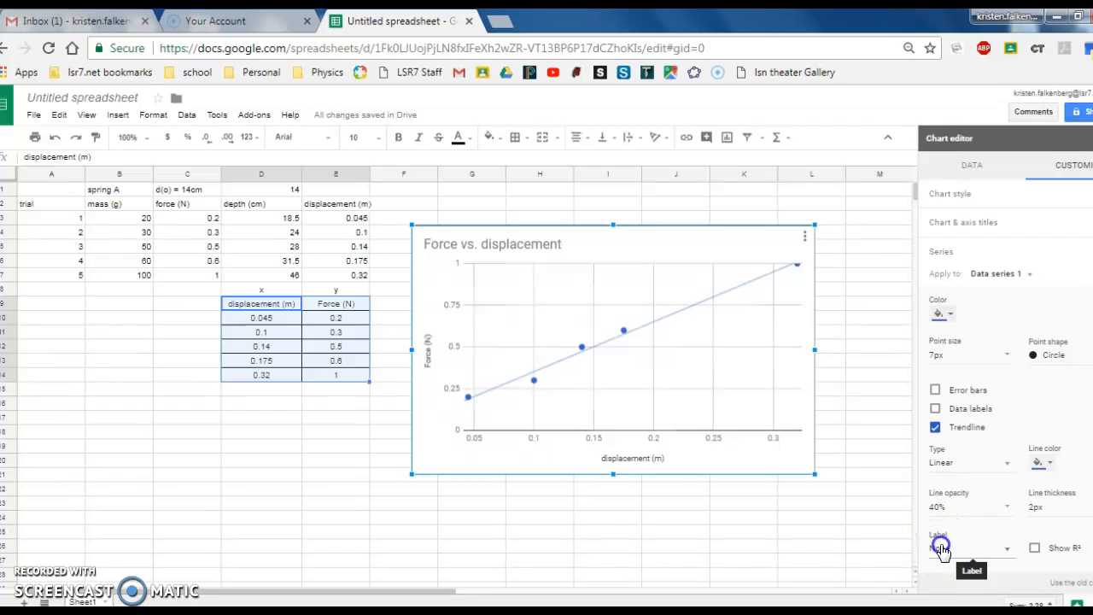
pyautogui.click(948, 573)
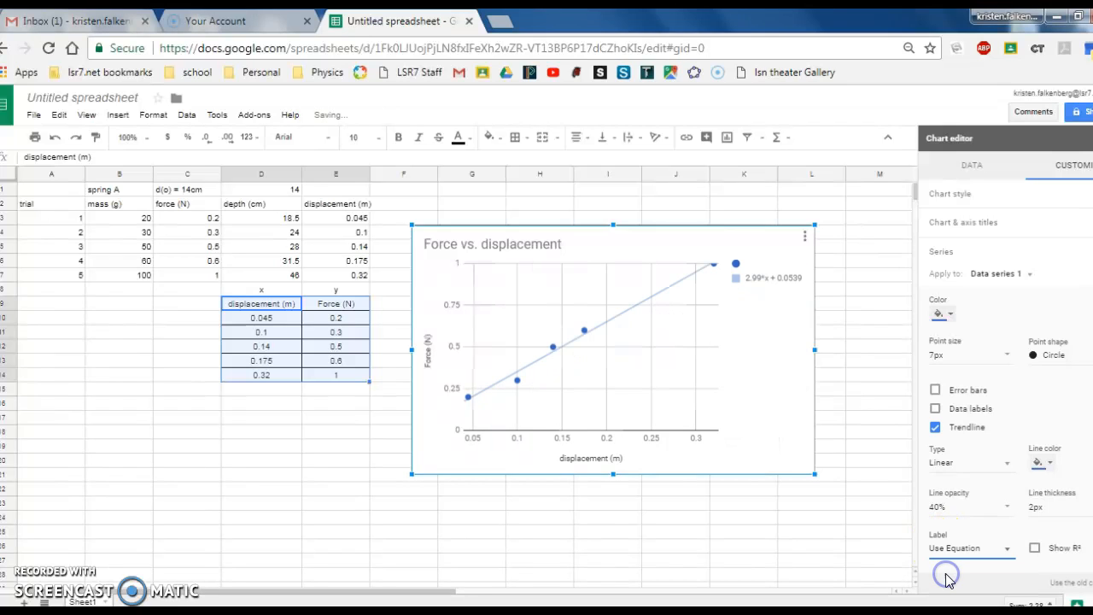
# Step: Enlarge the scatter chart from its lower-right corner so it extends to about column N and row 27
pyautogui.click(826, 522)
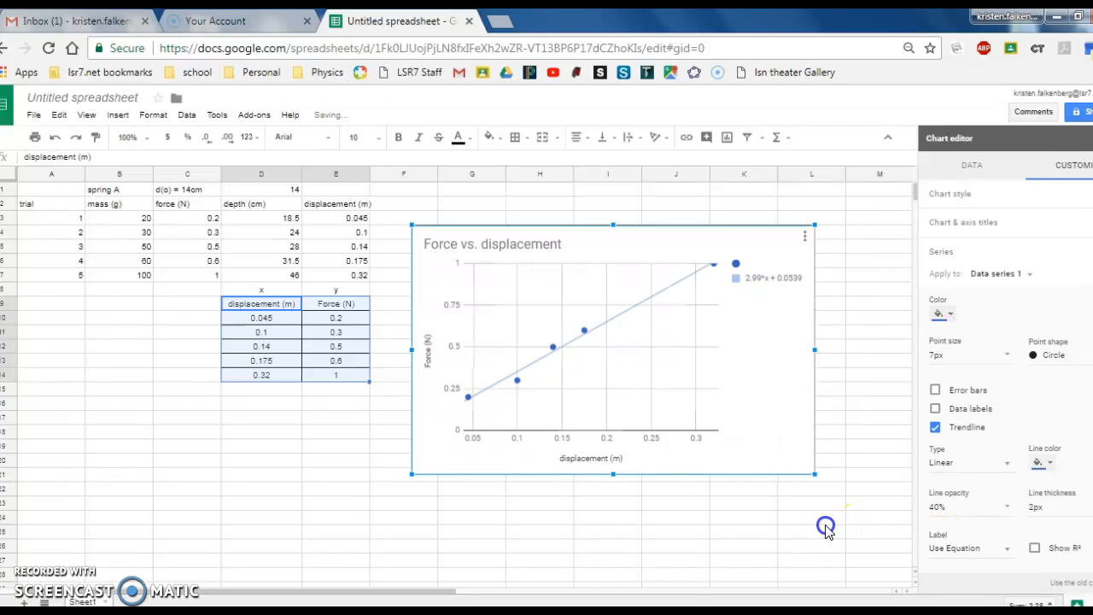
pyautogui.click(808, 466)
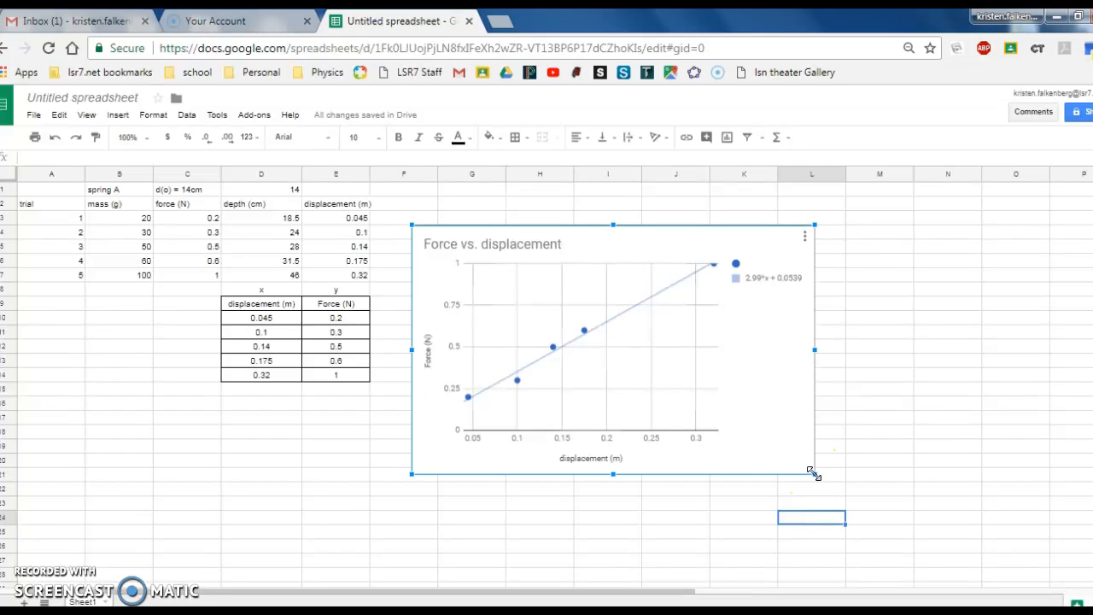
pyautogui.moveTo(813, 475); pyautogui.dragTo(951, 527)
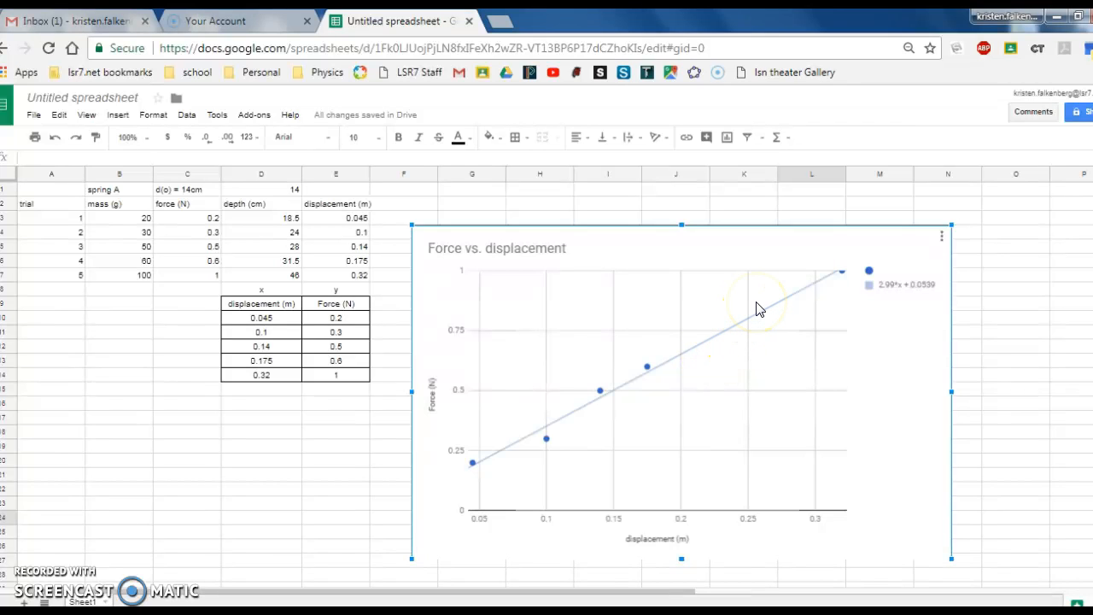
# Step: Set the chart subtitle to "Spring A" and leave the chart editor
pyautogui.doubleClick(509, 246)
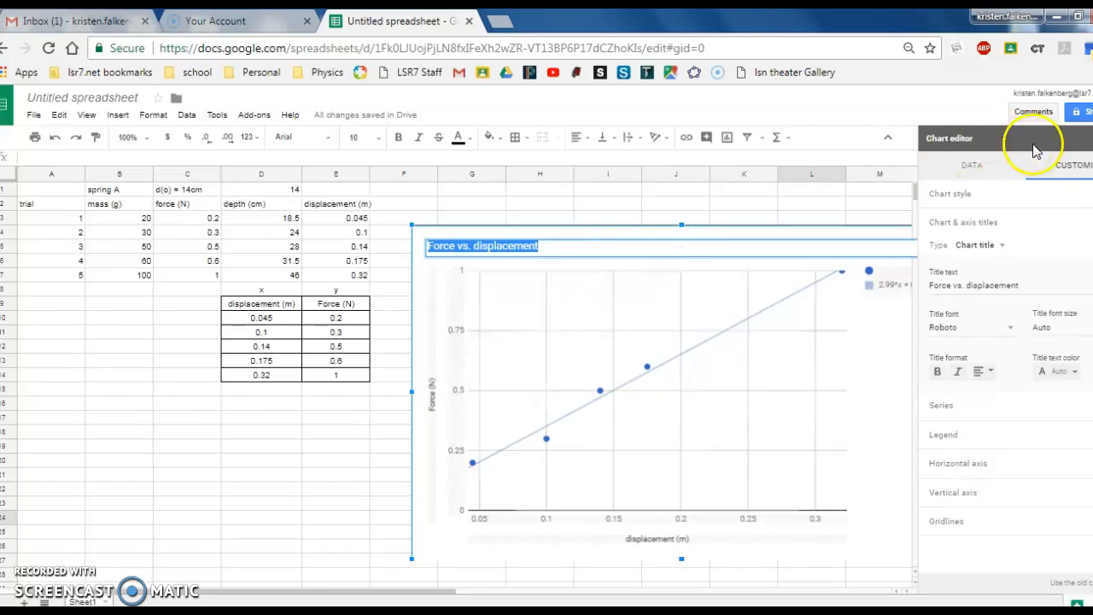
pyautogui.click(1066, 165)
pyautogui.click(975, 245)
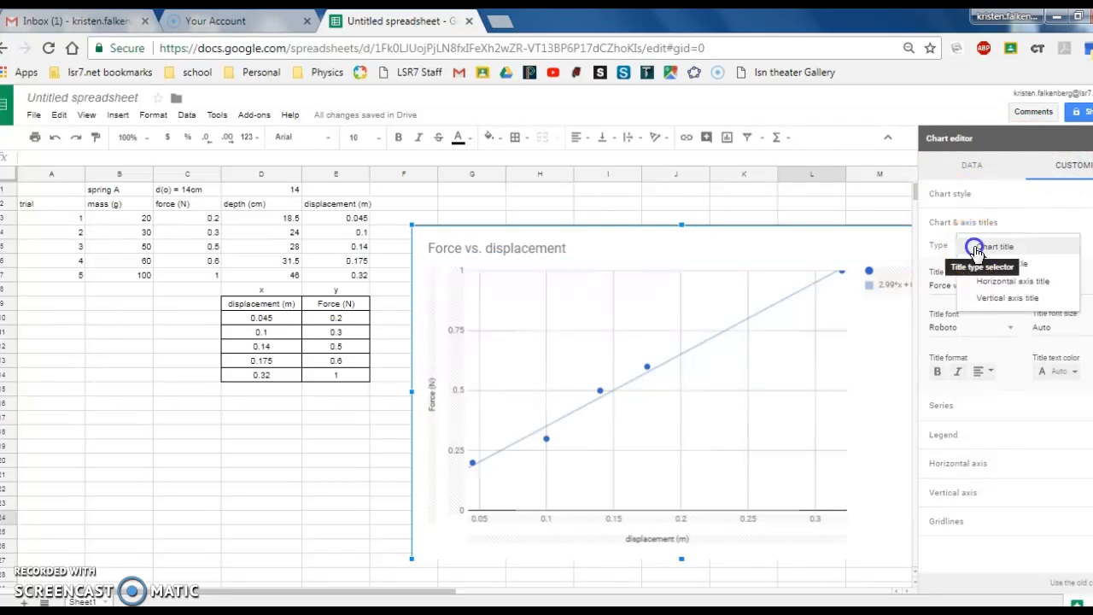
pyautogui.click(984, 267)
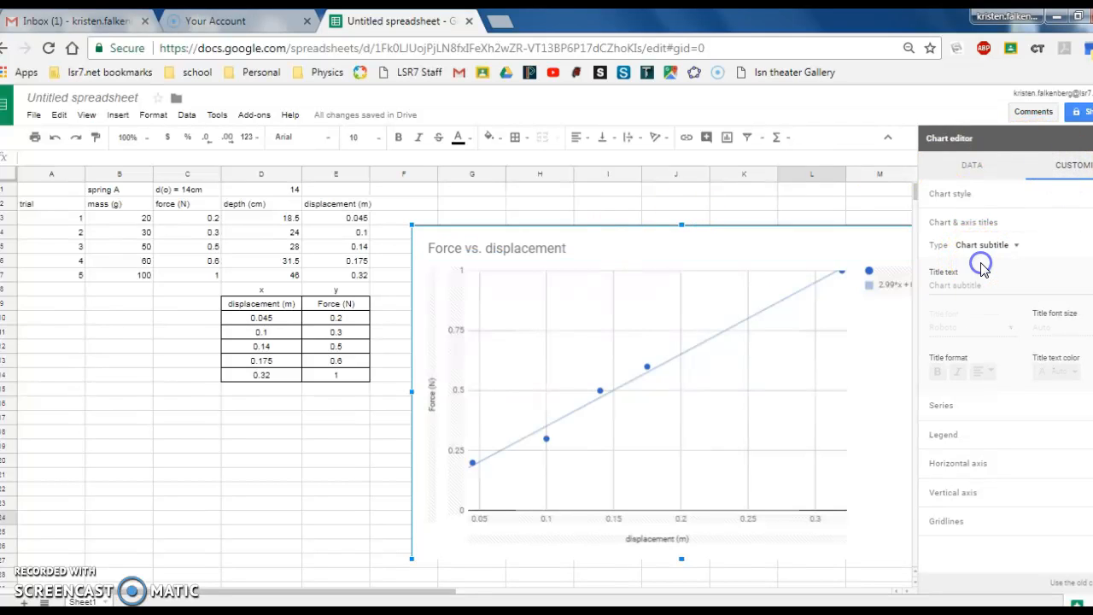
pyautogui.click(955, 293)
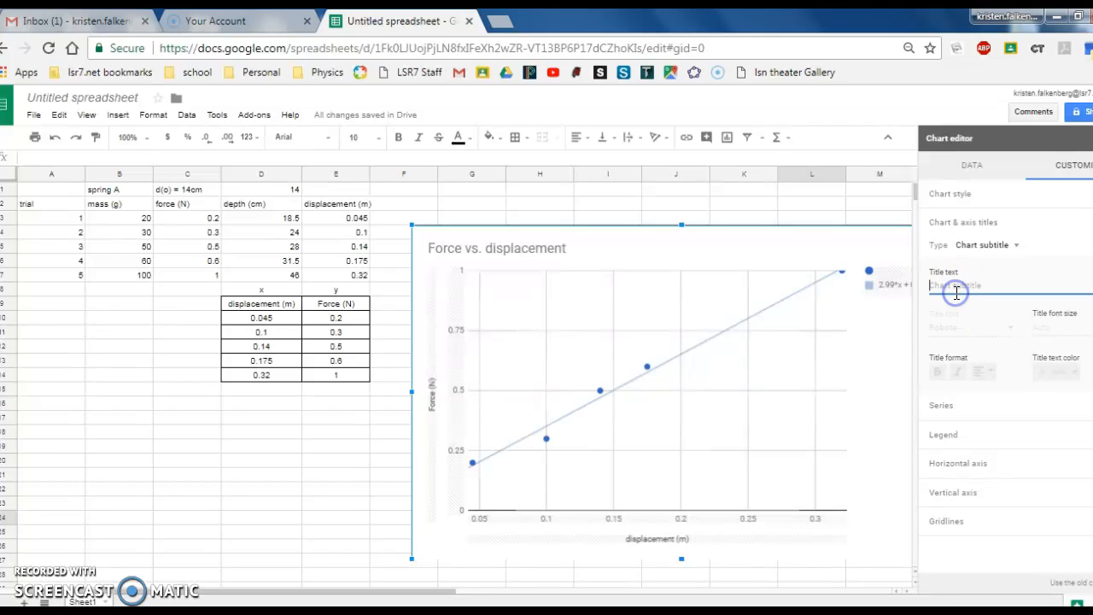
pyautogui.write('Spring A')
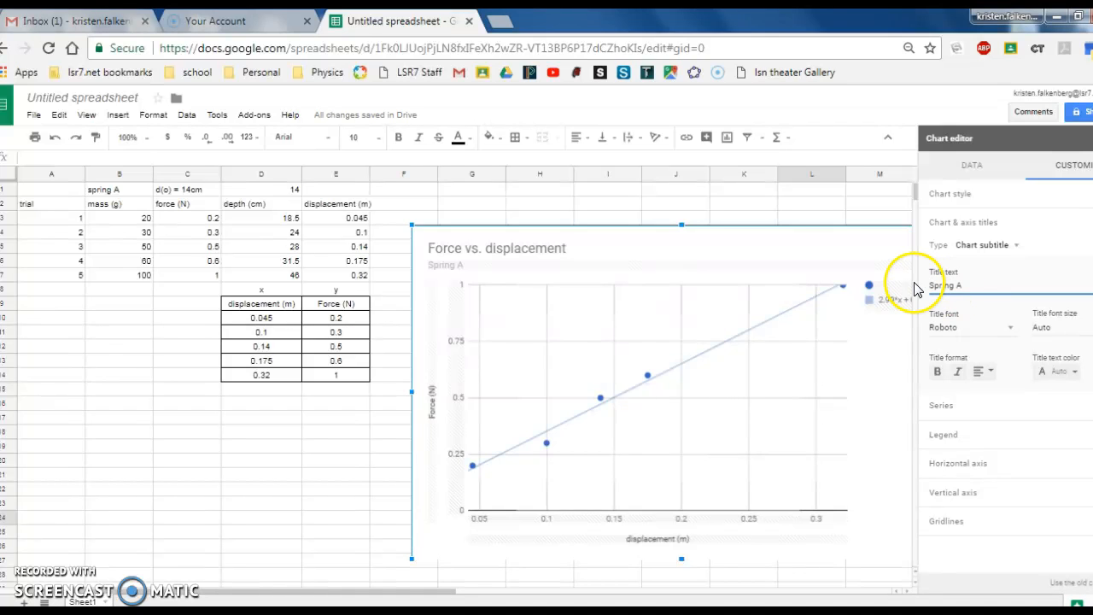
pyautogui.click(825, 257)
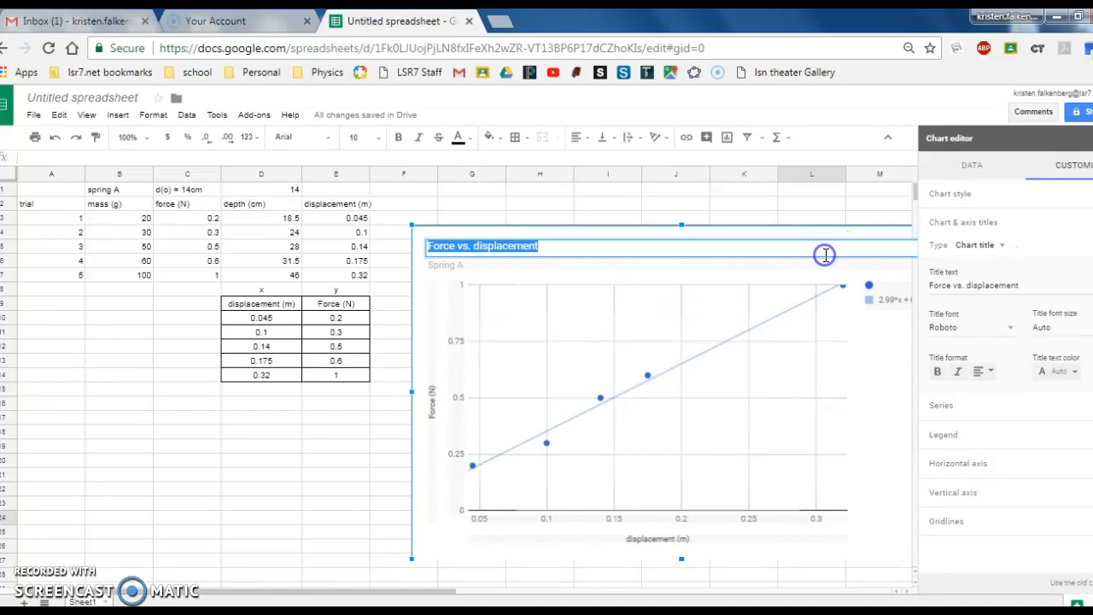
pyautogui.click(391, 406)
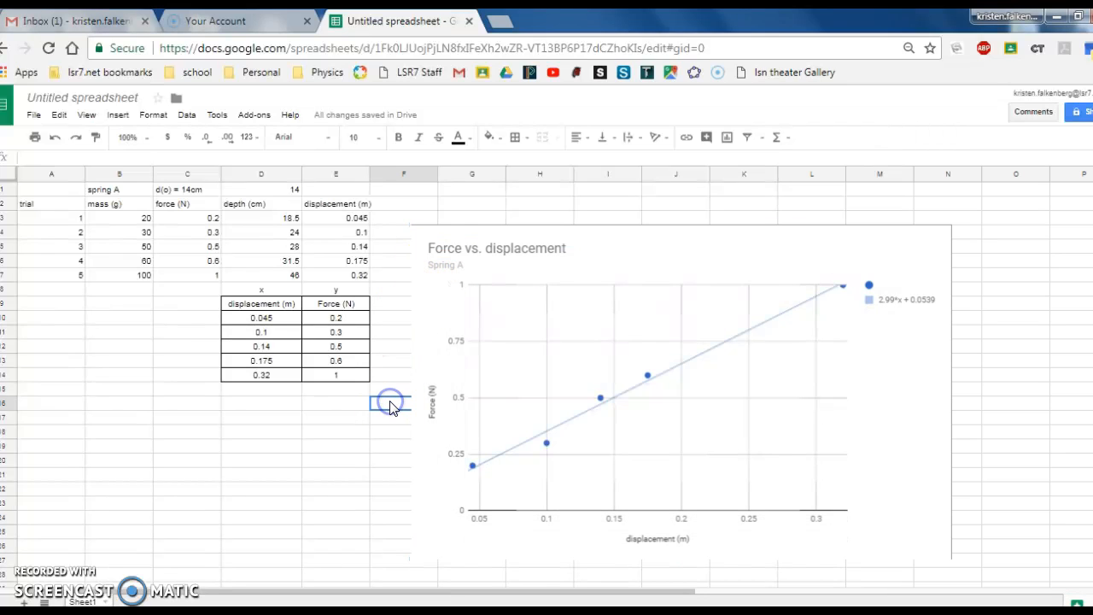